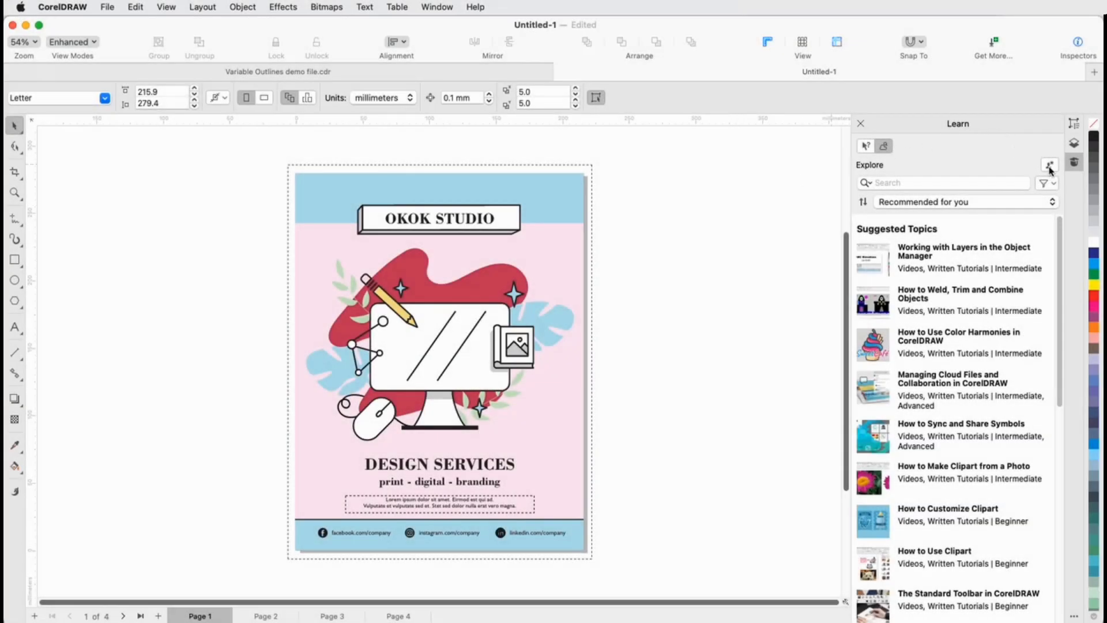
Step: Complete the learning profile as New to CorelDRAW, choosing Infographics and Technical Drawings projects
{"action": "left_click", "coordinate": [1050, 168]}
{"action": "left_click", "coordinate": [574, 437]}
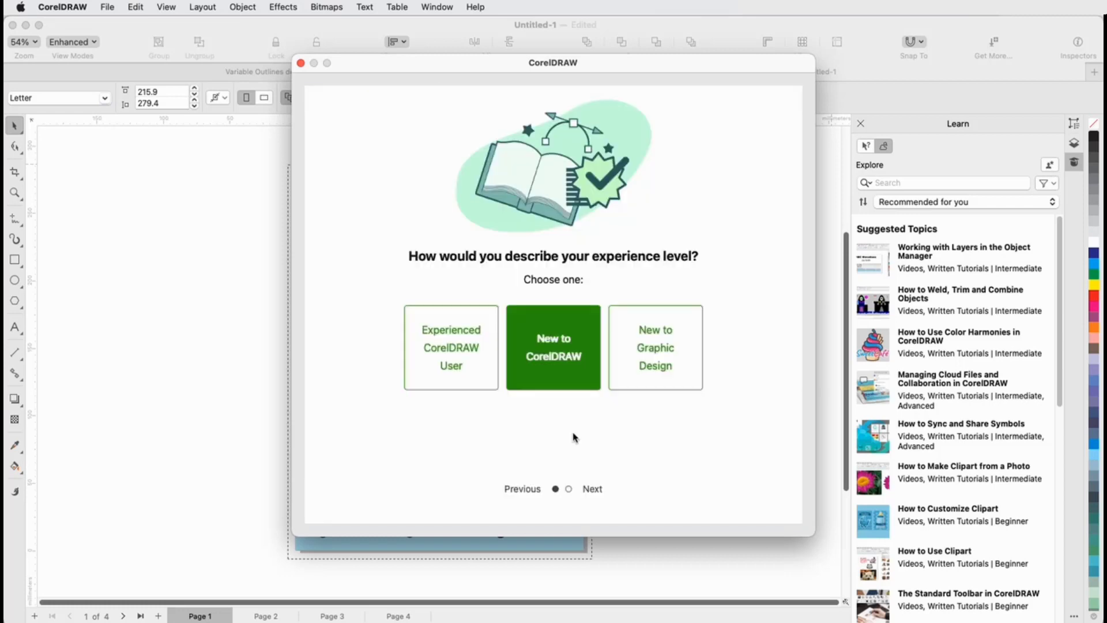
{"action": "left_click", "coordinate": [600, 494]}
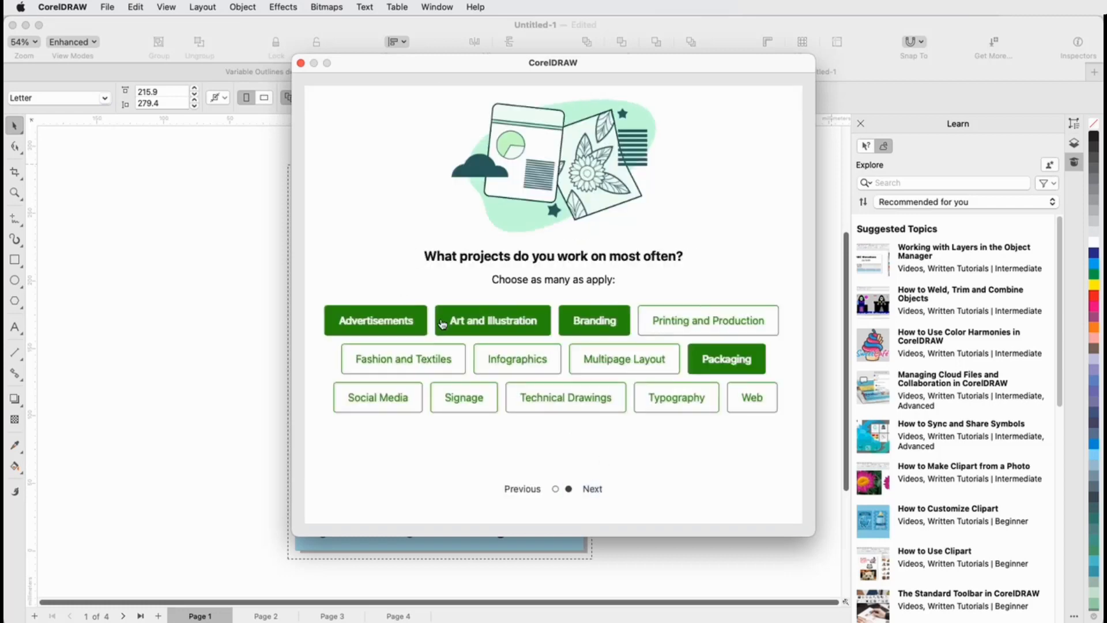
{"action": "left_click", "coordinate": [474, 320]}
{"action": "left_click", "coordinate": [507, 359]}
{"action": "left_click", "coordinate": [543, 400]}
{"action": "left_click", "coordinate": [593, 327]}
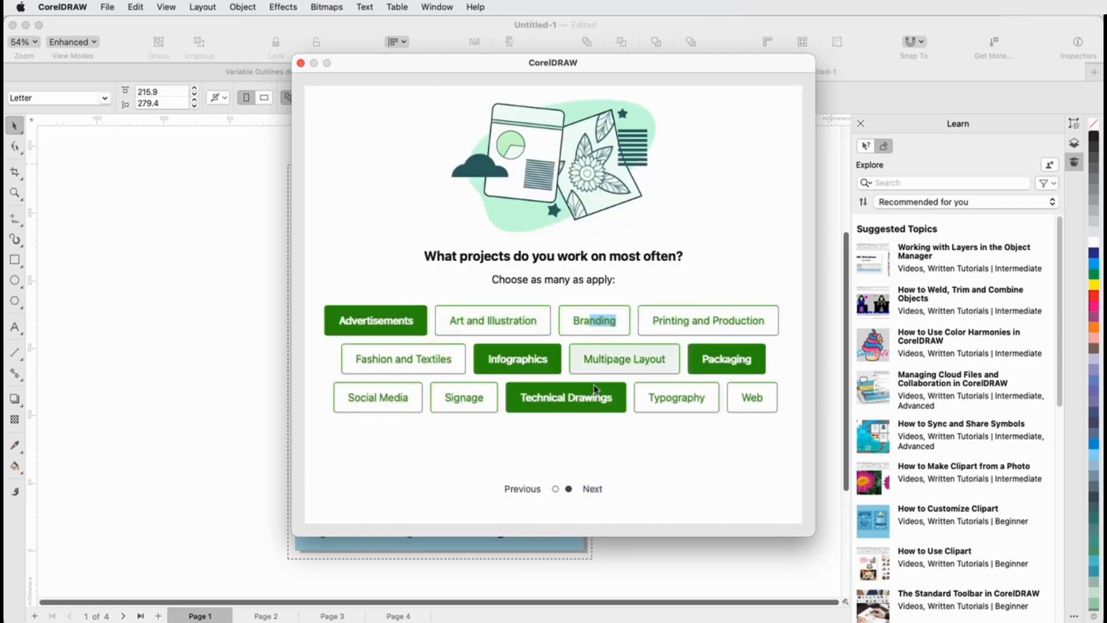
{"action": "left_click", "coordinate": [592, 489]}
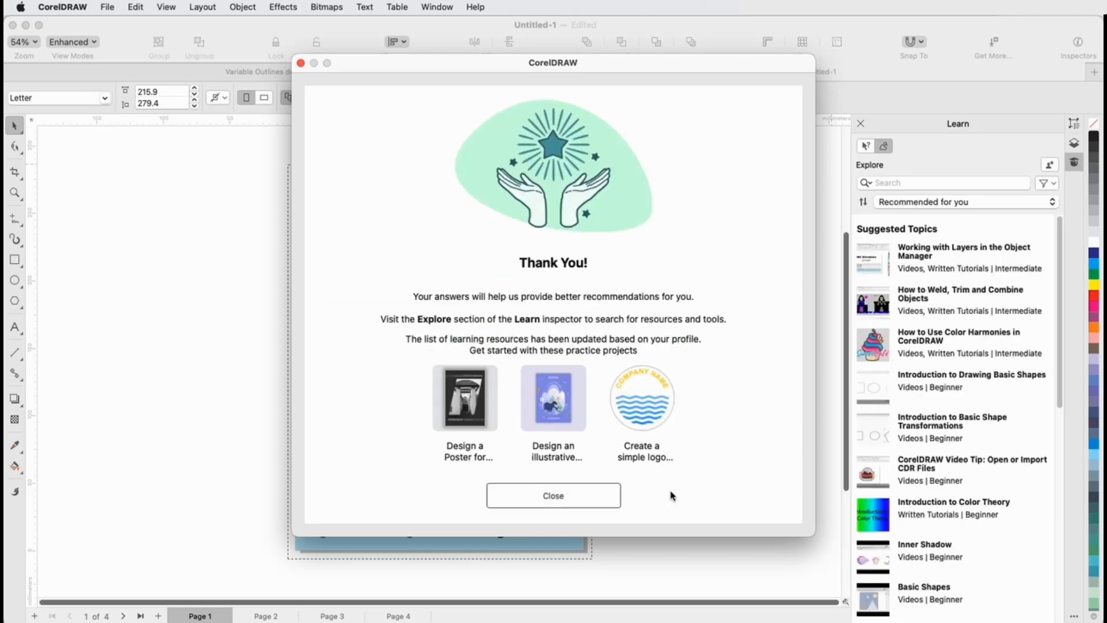
{"action": "left_click", "coordinate": [583, 498]}
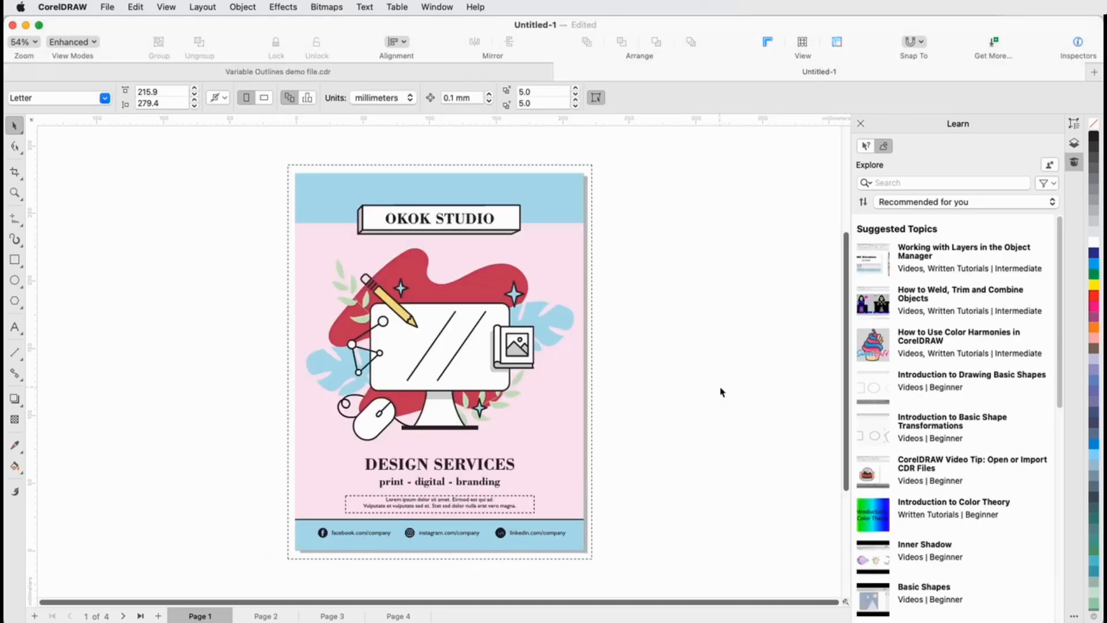
Step: Filter the suggested topics to practice projects and help topics, keeping the recommended sort
{"action": "left_click", "coordinate": [1046, 183]}
{"action": "left_click", "coordinate": [1044, 184]}
{"action": "left_click", "coordinate": [986, 213]}
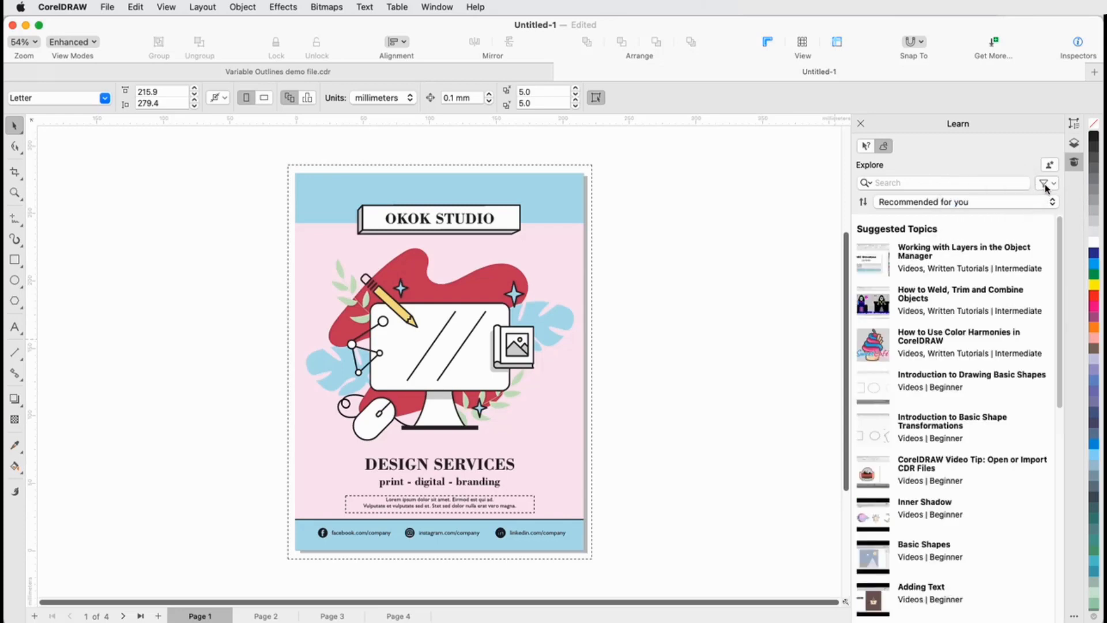
{"action": "left_click", "coordinate": [1045, 183]}
{"action": "left_click", "coordinate": [1025, 225]}
{"action": "left_click", "coordinate": [1045, 183]}
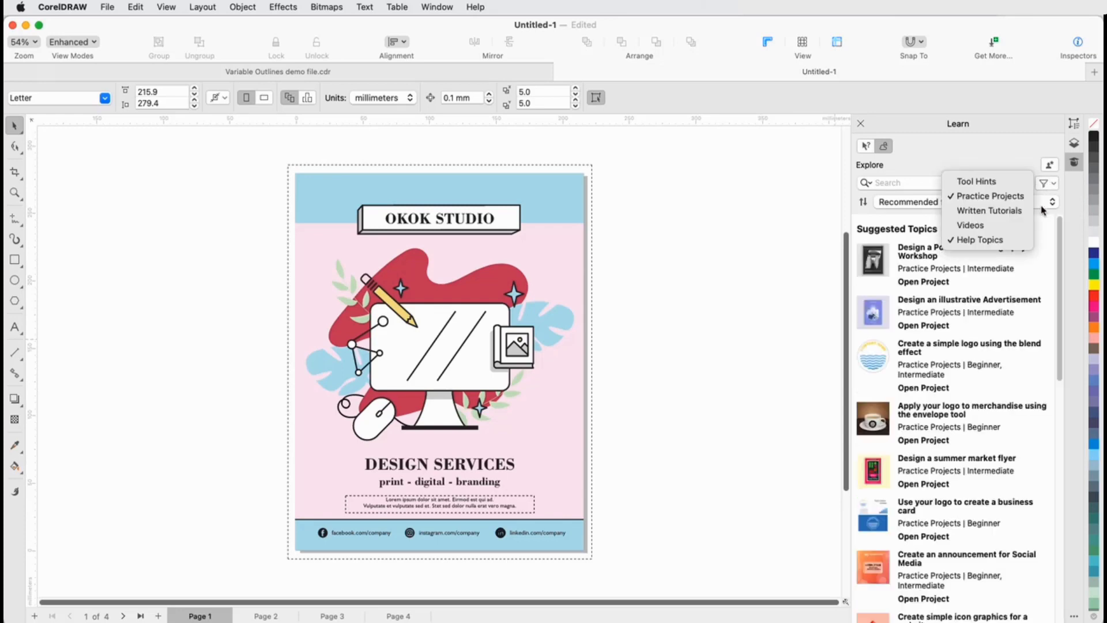
{"action": "left_click", "coordinate": [980, 240]}
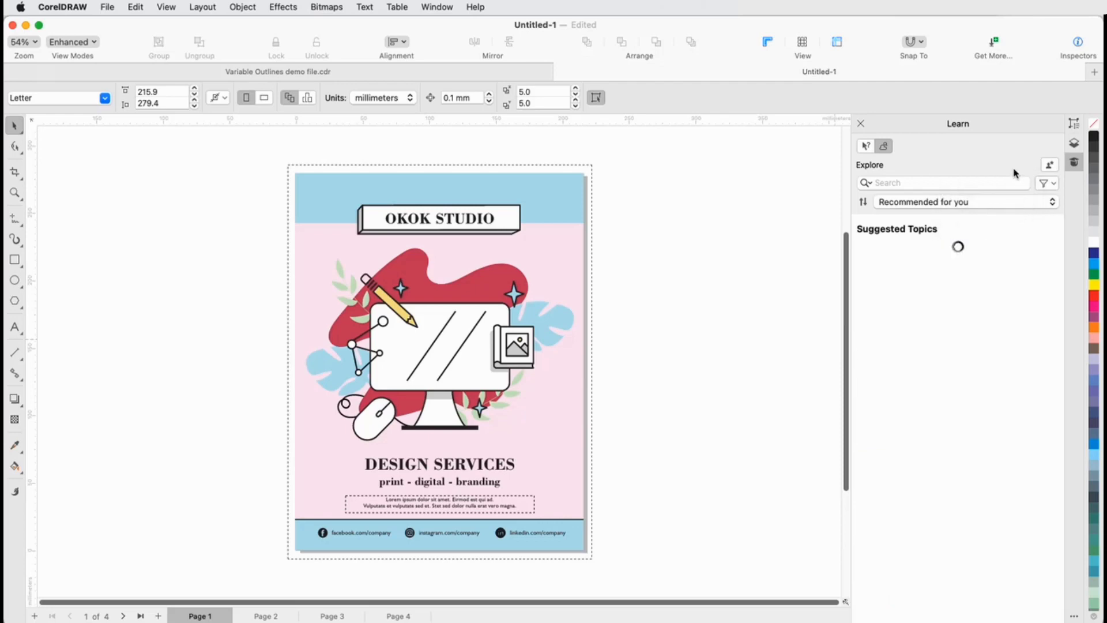
{"action": "left_click", "coordinate": [977, 203]}
{"action": "left_click", "coordinate": [976, 204]}
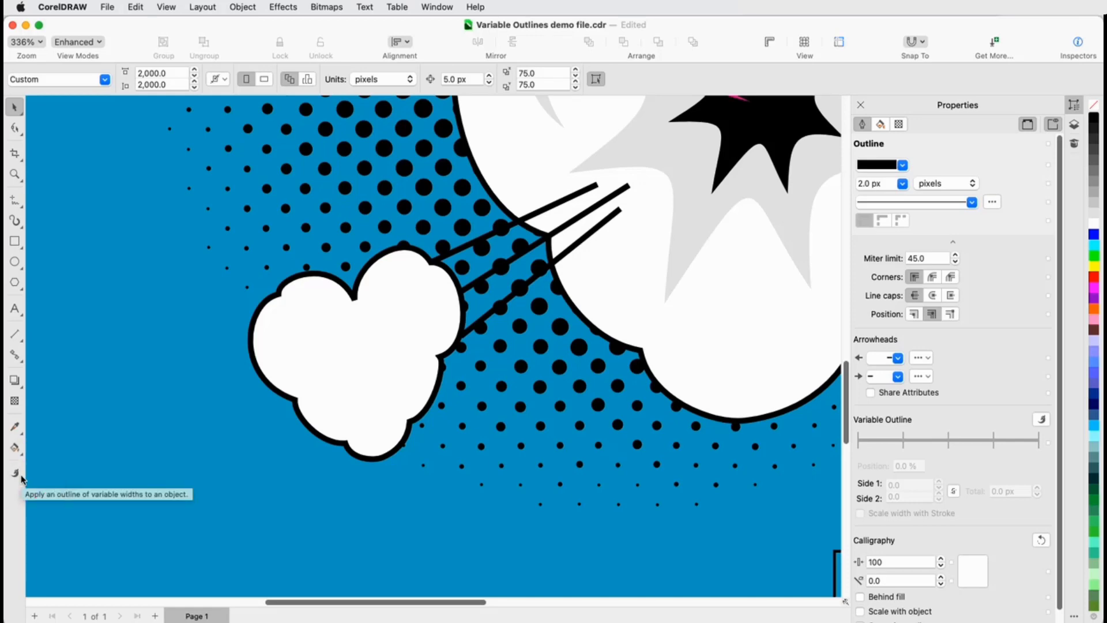
Step: Widen the small left cloud's outline at an added width node, with Side 2 set to 0
{"action": "left_click", "coordinate": [15, 472]}
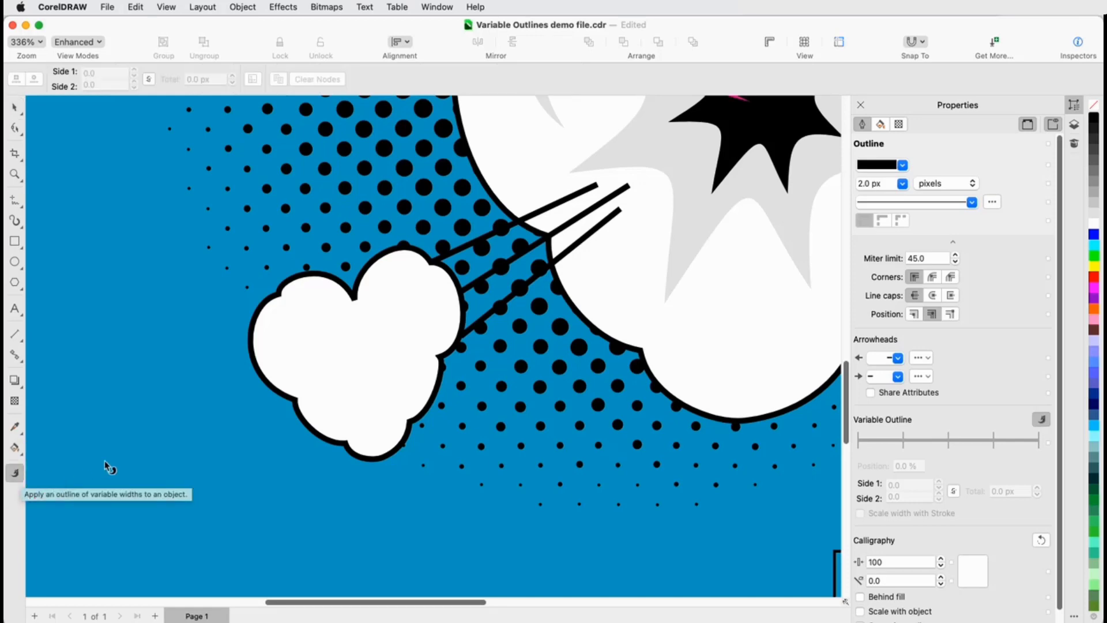
{"action": "left_click", "coordinate": [262, 377]}
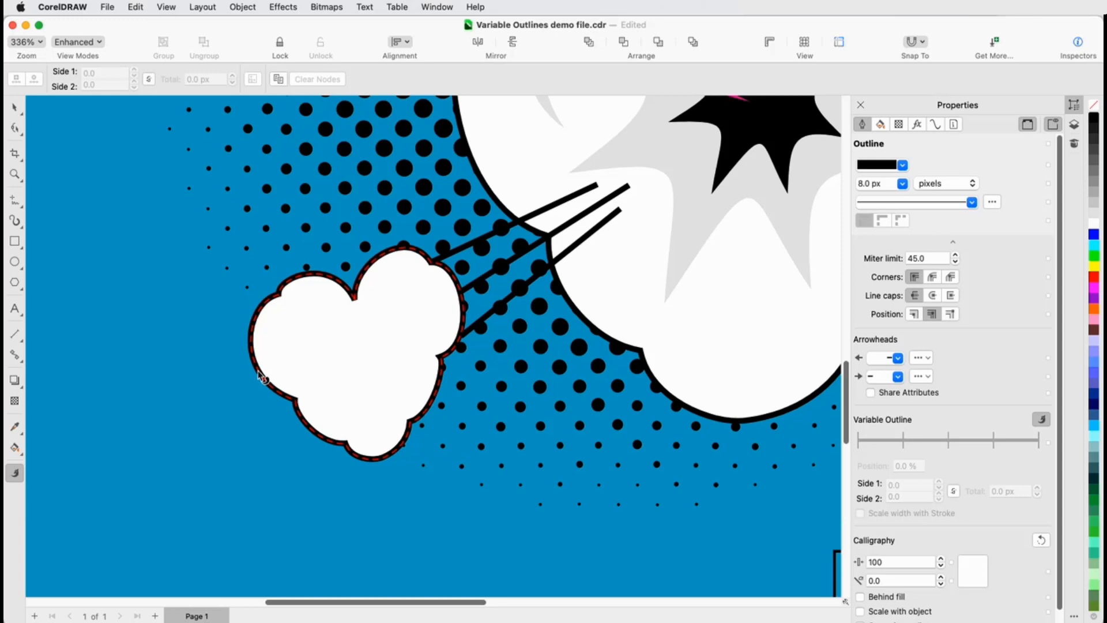
{"action": "left_click", "coordinate": [441, 374]}
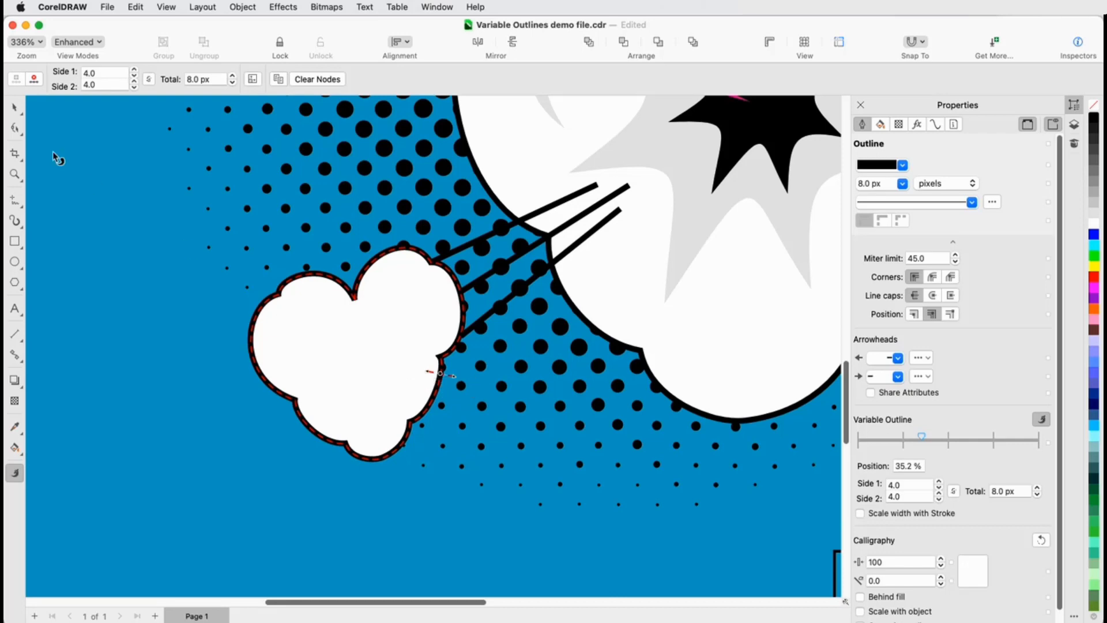
{"action": "left_click_drag", "start_coordinate": [458, 386], "coordinate": [464, 389]}
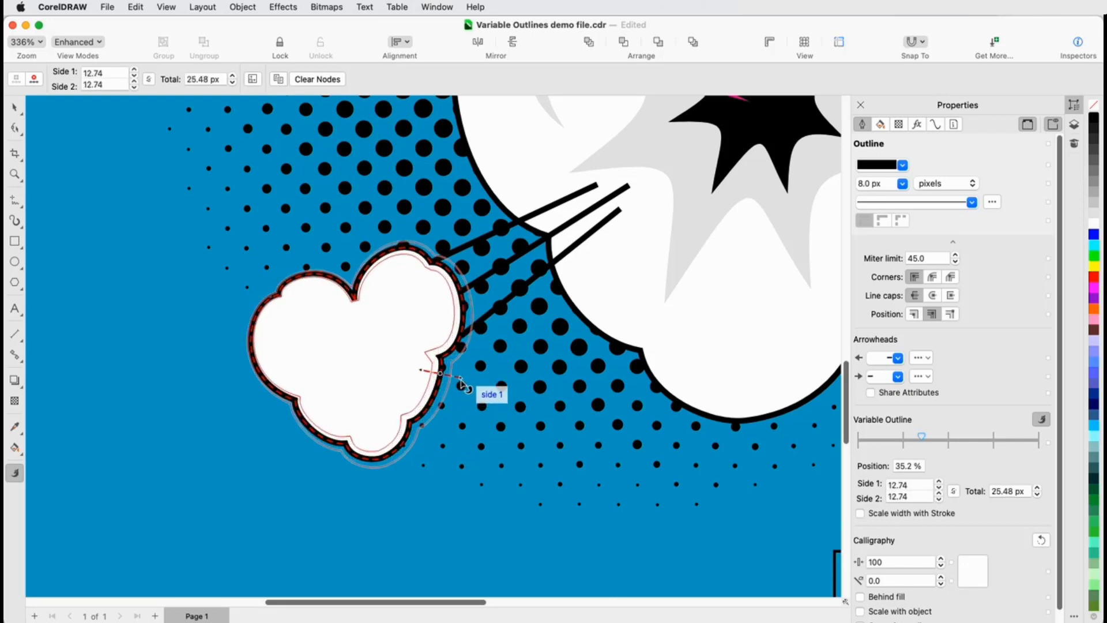
{"action": "double_click", "coordinate": [105, 85]}
{"action": "type", "text": "0"}
{"action": "key", "text": "Tab"}
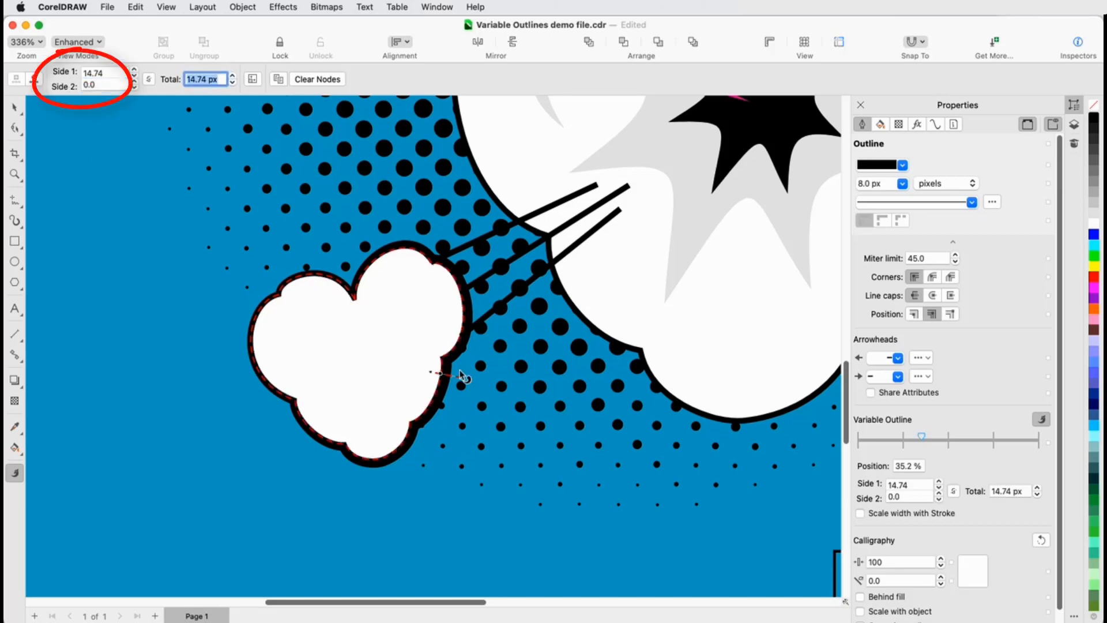
{"action": "left_click_drag", "start_coordinate": [461, 377], "coordinate": [467, 378]}
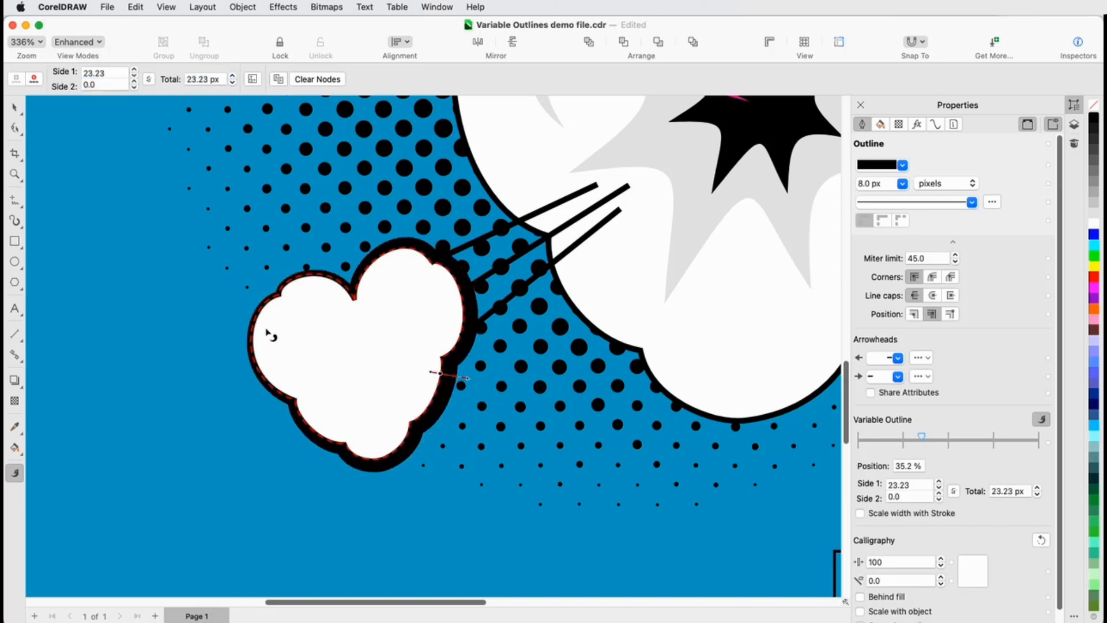
{"action": "left_click_drag", "start_coordinate": [251, 321], "coordinate": [238, 314]}
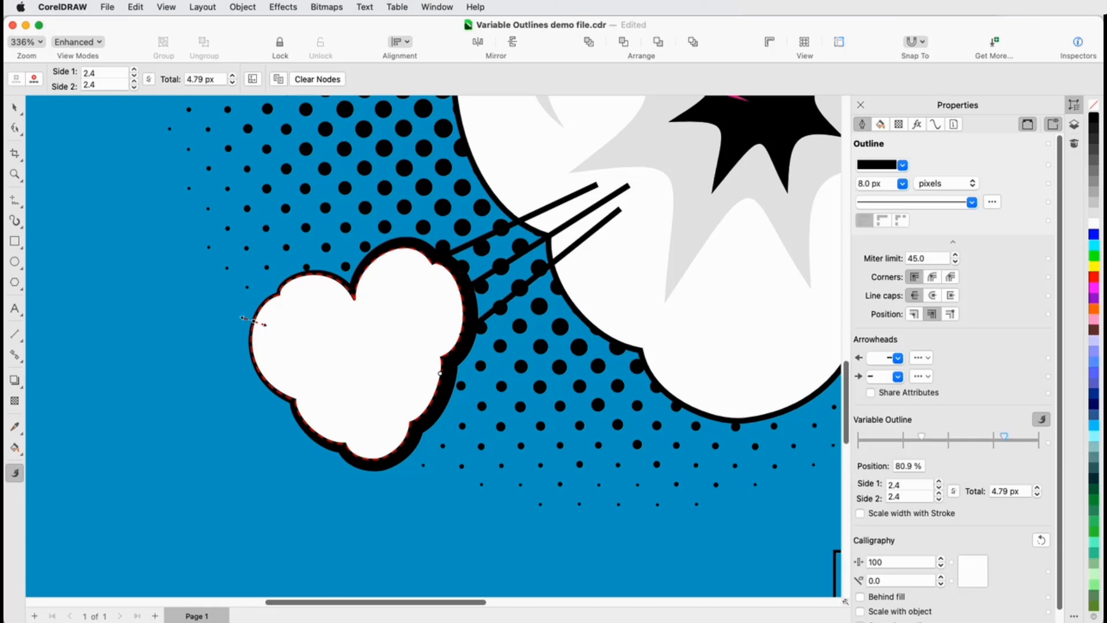
{"action": "key", "text": "F12"}
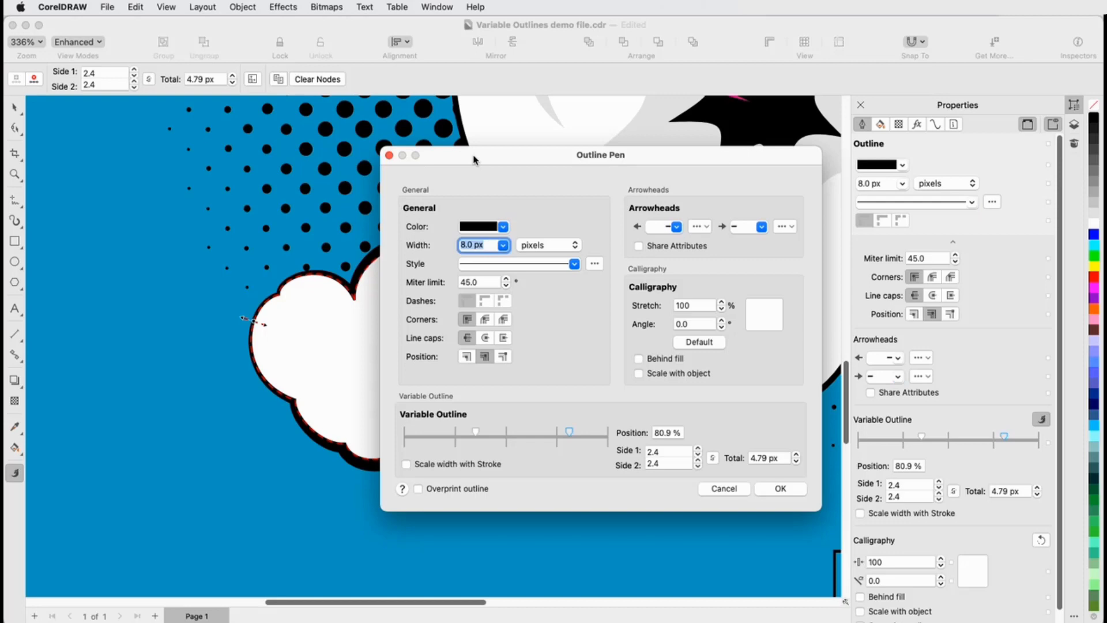
{"action": "left_click", "coordinate": [390, 156]}
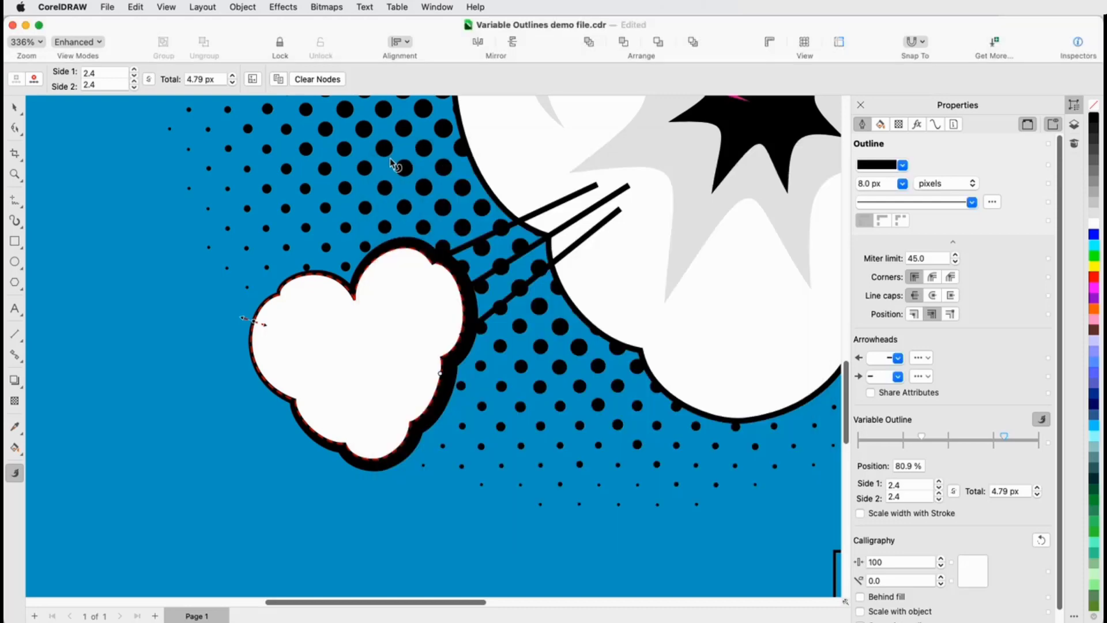
{"action": "left_click", "coordinate": [14, 107]}
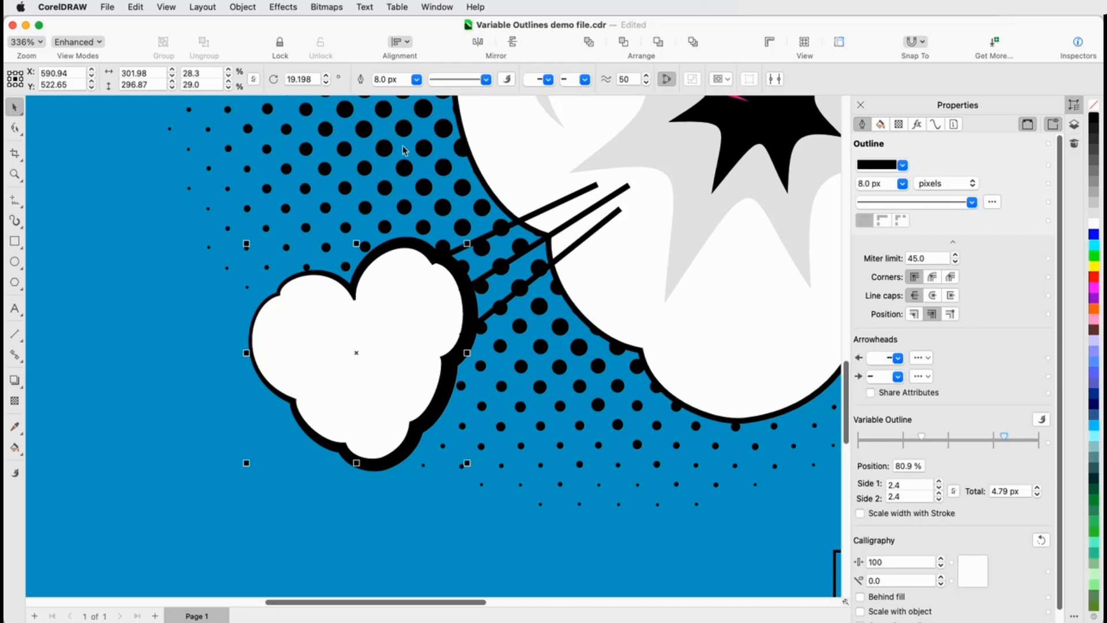
{"action": "left_click", "coordinate": [508, 82]}
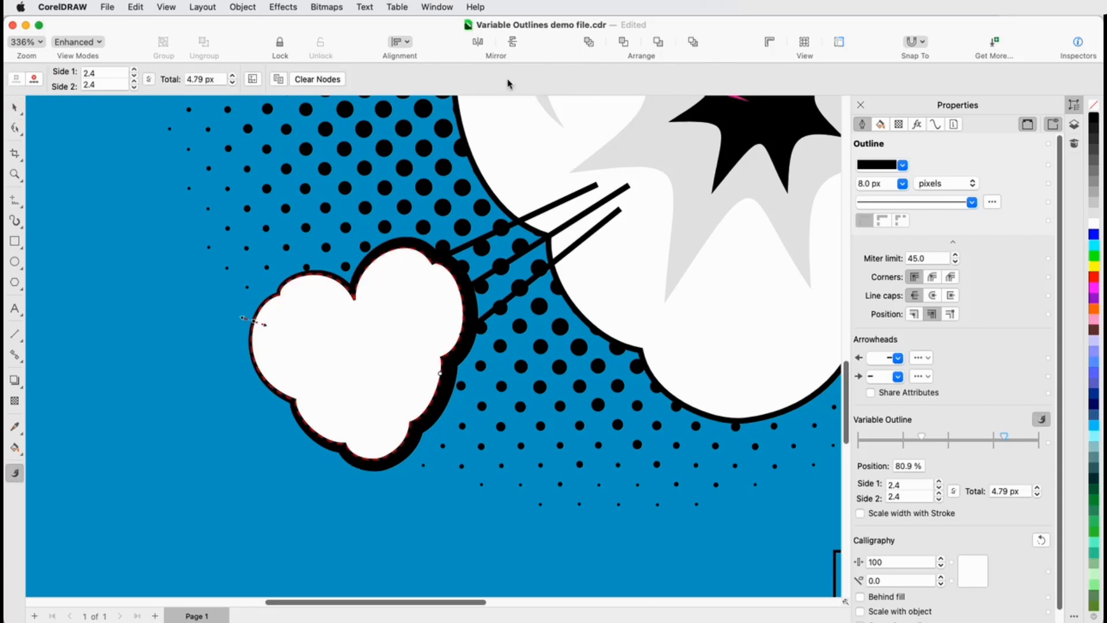
{"action": "scroll", "coordinate": [211, 217], "scroll_direction": "down", "scroll_amount": 5}
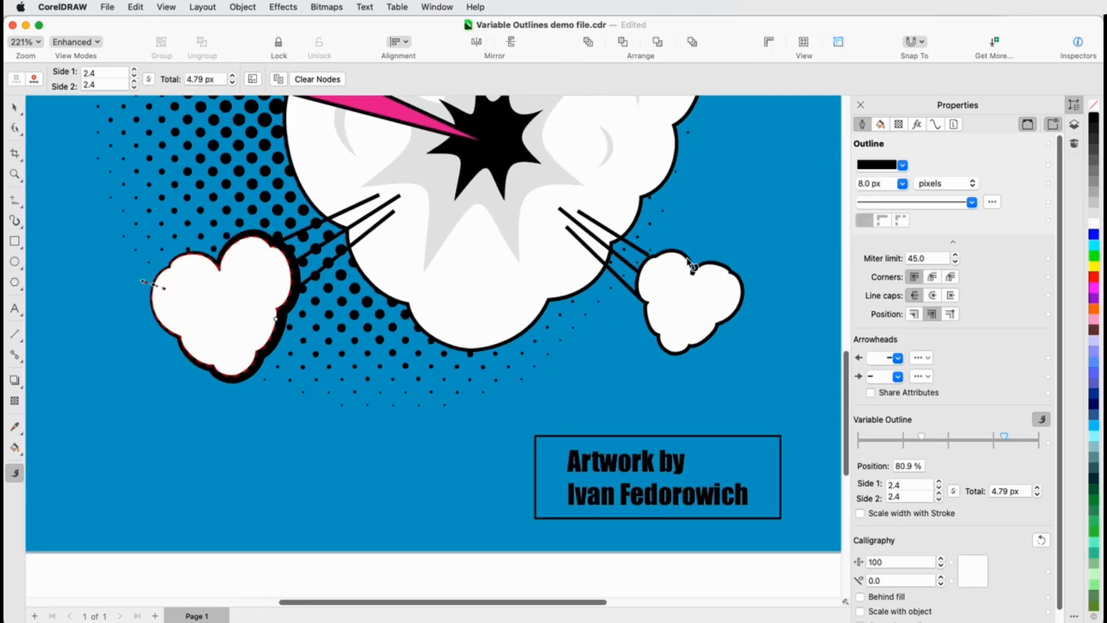
{"action": "left_click", "coordinate": [689, 259]}
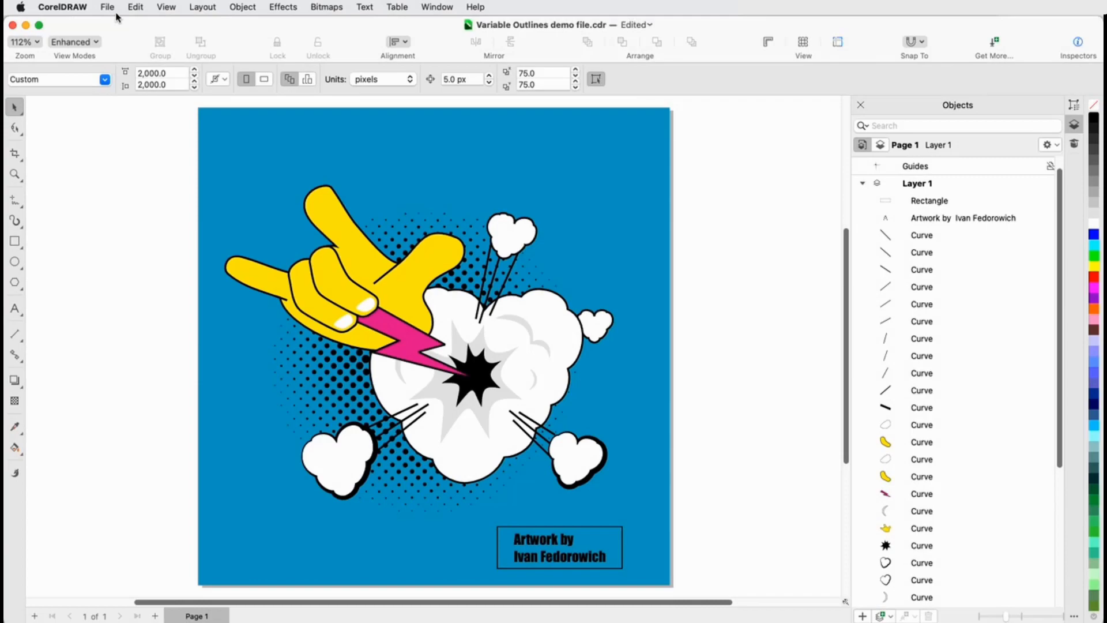
Step: Open New from Template and browse the Brochure, Certificate, then all template categories
{"action": "left_click", "coordinate": [107, 7]}
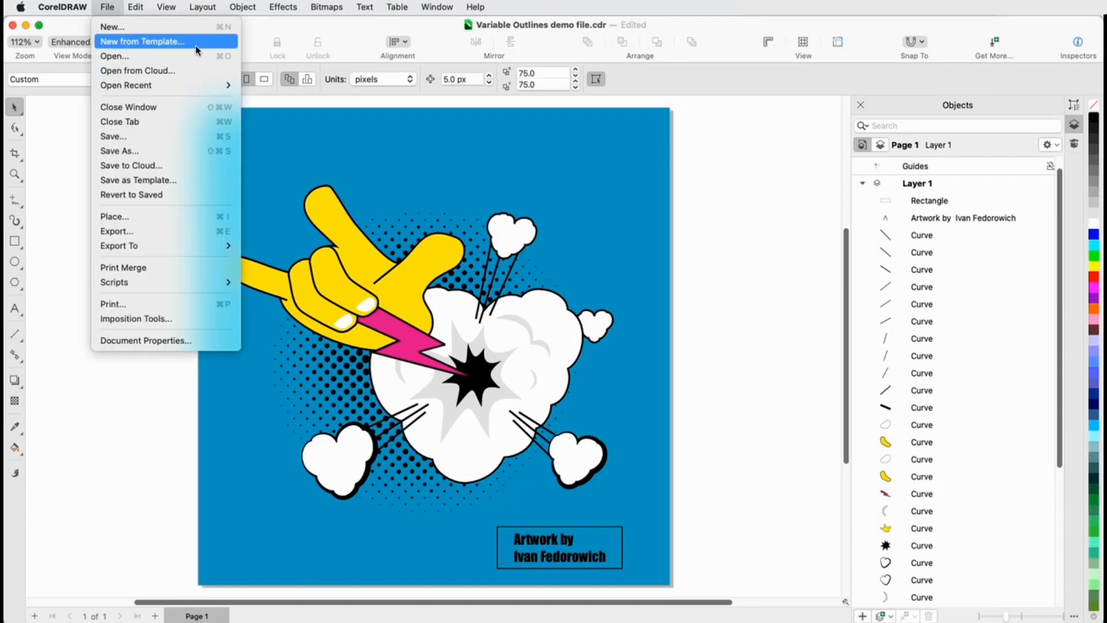
{"action": "left_click", "coordinate": [147, 40]}
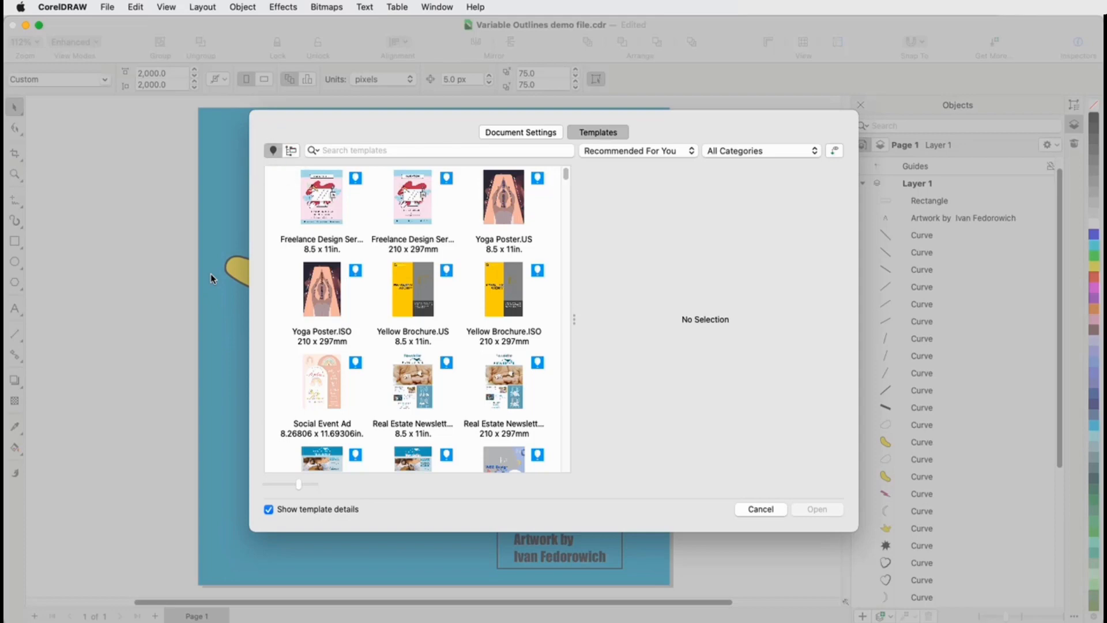
{"action": "left_click", "coordinate": [761, 151]}
{"action": "left_click", "coordinate": [753, 180]}
{"action": "left_click", "coordinate": [753, 150]}
{"action": "left_click", "coordinate": [762, 227]}
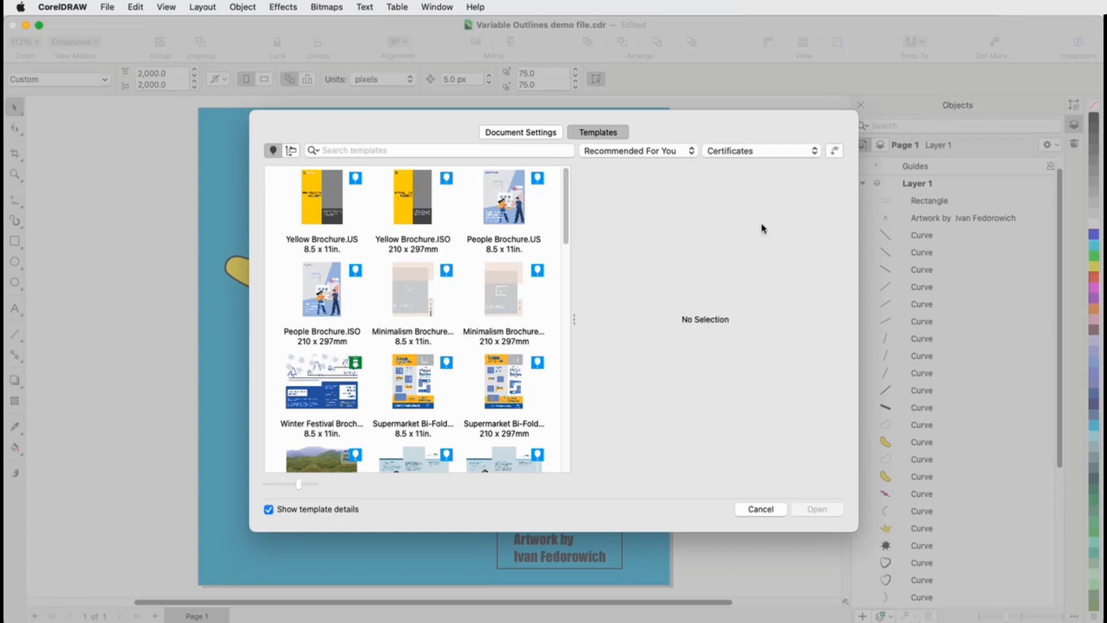
{"action": "left_click", "coordinate": [743, 145]}
{"action": "left_click", "coordinate": [744, 47]}
Step: Try sorting templates by newly added and by name, then return to recommended order
{"action": "left_click", "coordinate": [694, 155]}
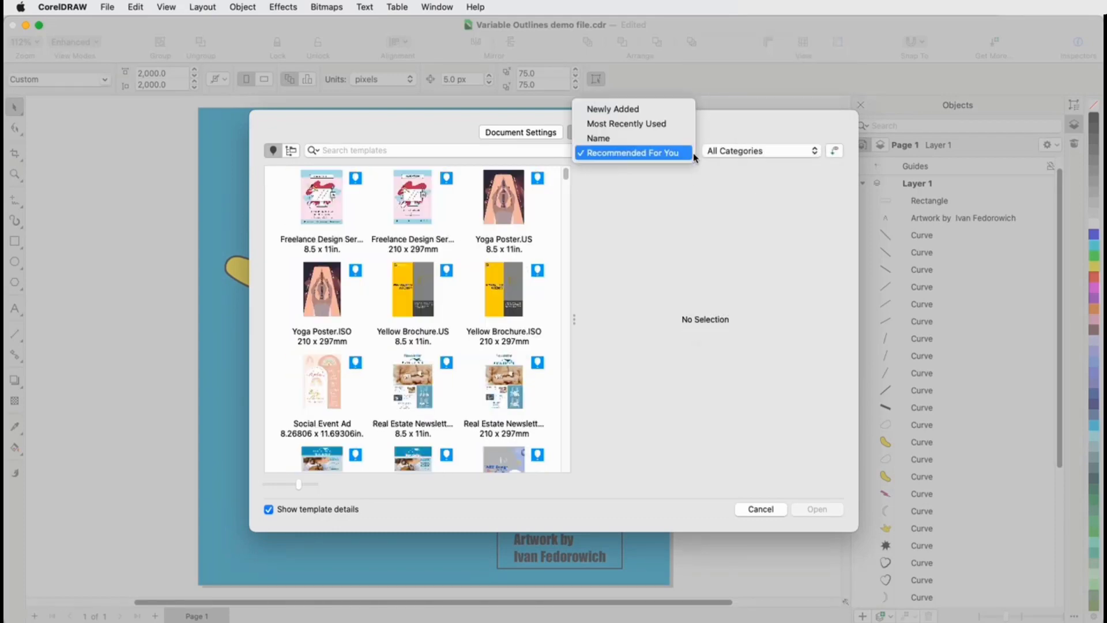
{"action": "left_click", "coordinate": [667, 109]}
{"action": "left_click", "coordinate": [690, 153]}
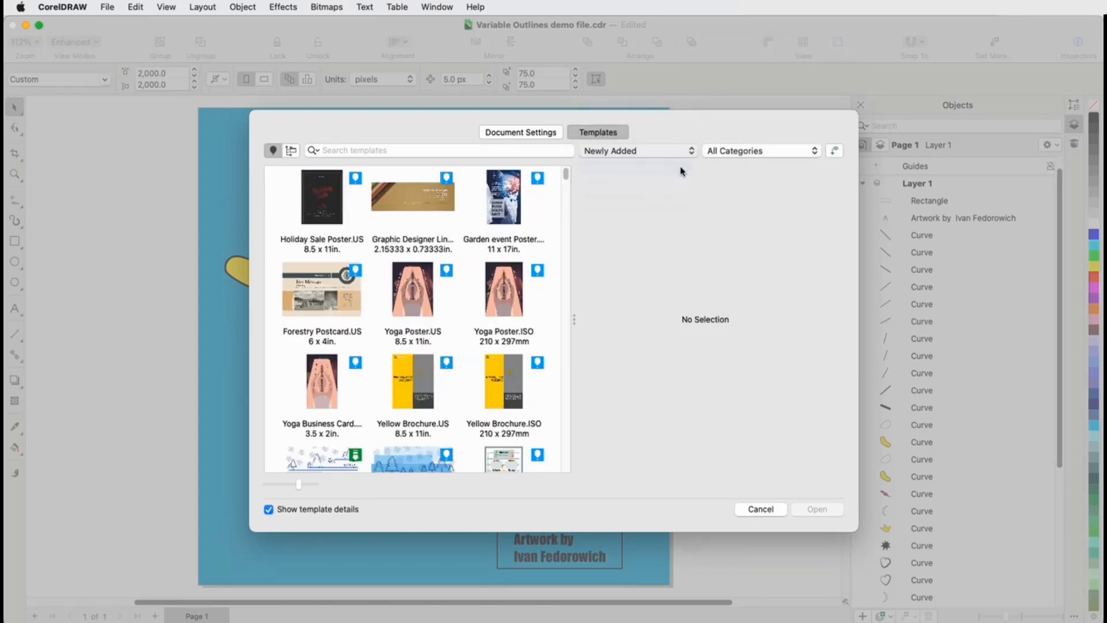
{"action": "left_click", "coordinate": [693, 152]}
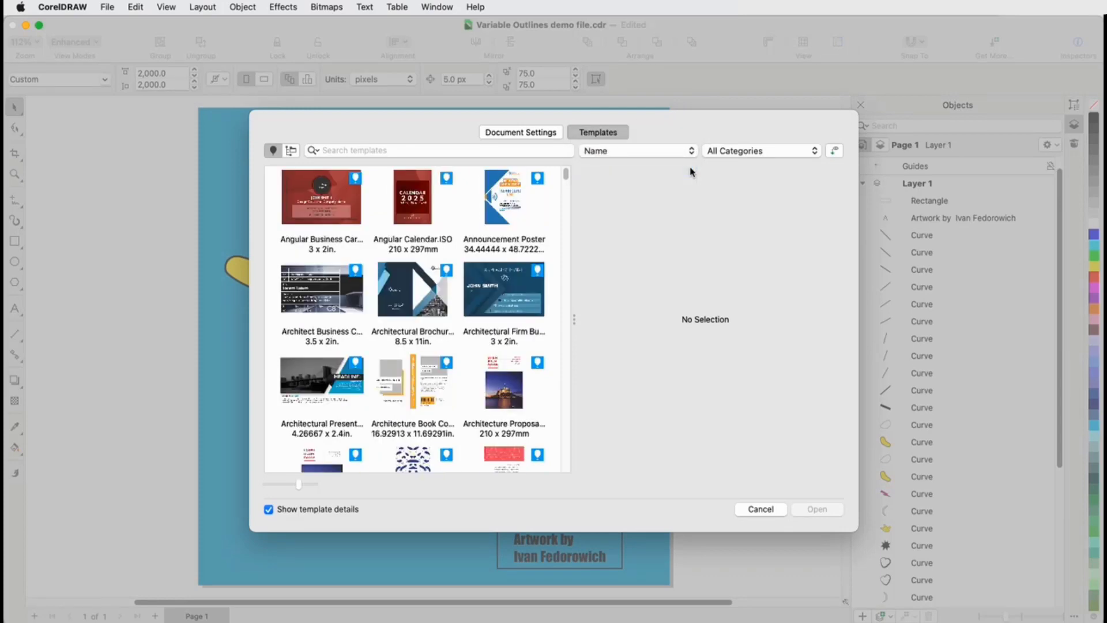
{"action": "left_click", "coordinate": [691, 152]}
{"action": "left_click", "coordinate": [687, 168]}
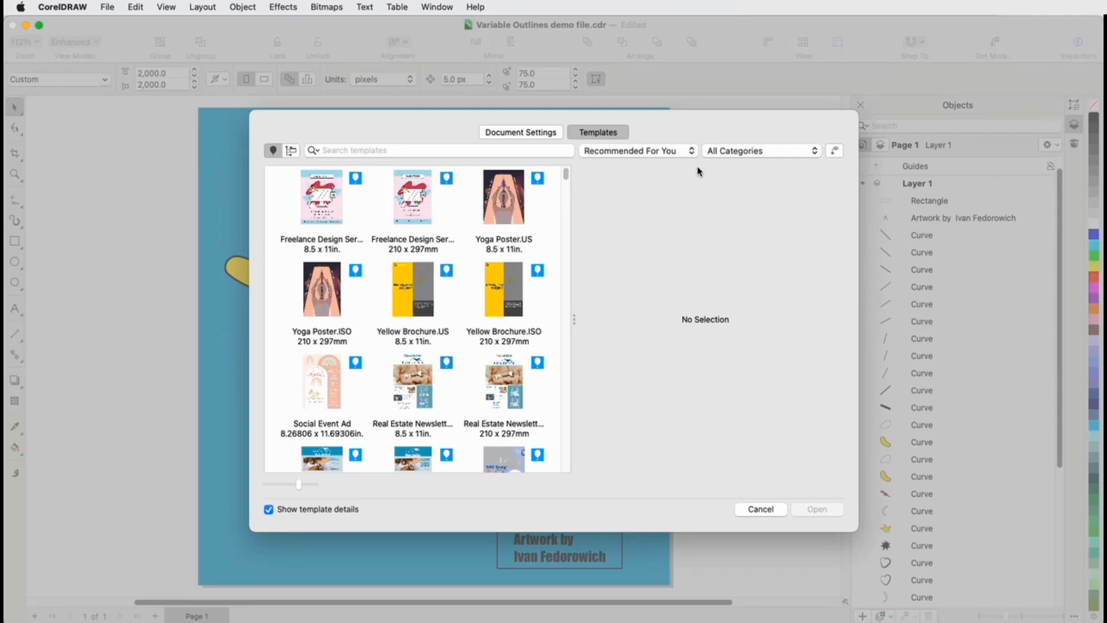
Step: Open the Freelance Design Services template, then reopen the template browser and toggle downloaded and all views
{"action": "left_click", "coordinate": [313, 216]}
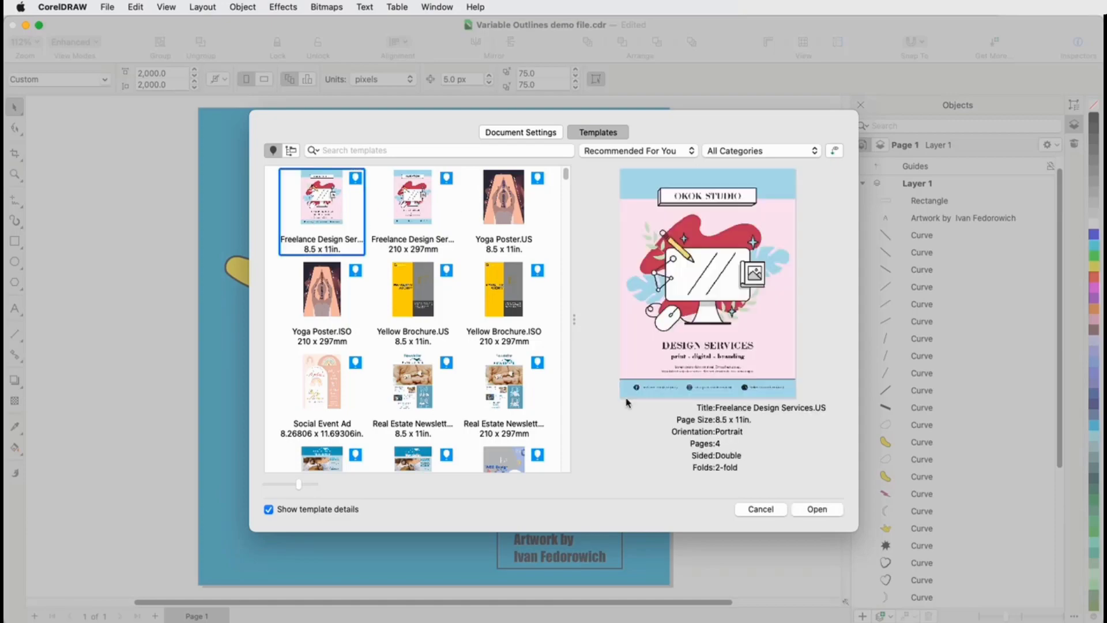
{"action": "left_click", "coordinate": [813, 510]}
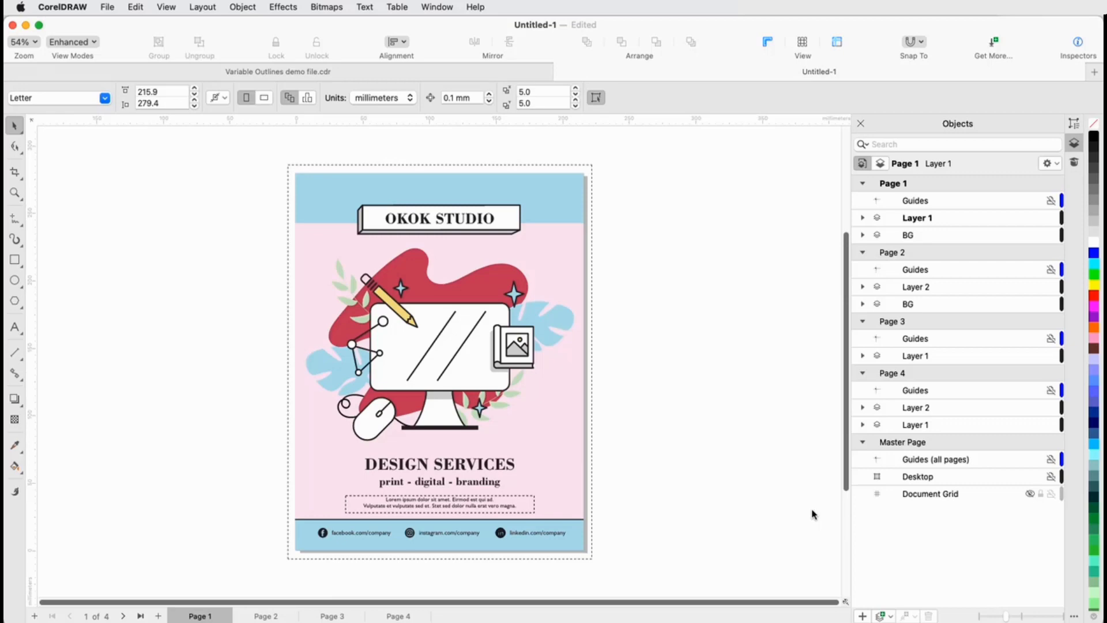
{"action": "left_click", "coordinate": [107, 7]}
{"action": "left_click", "coordinate": [205, 41]}
{"action": "left_click", "coordinate": [833, 151]}
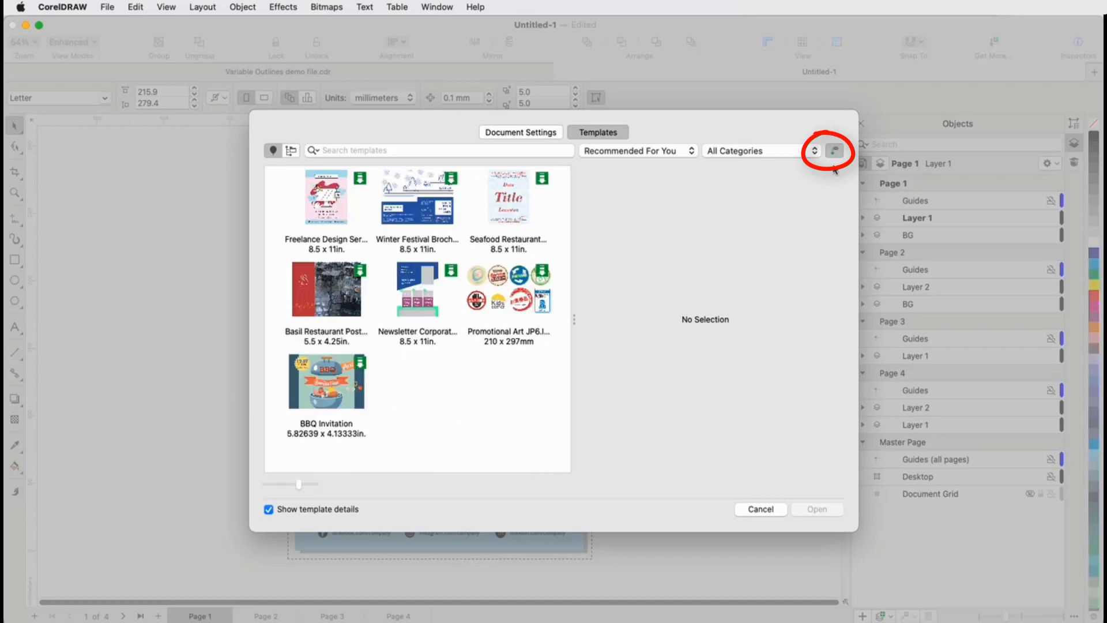
{"action": "left_click", "coordinate": [292, 151]}
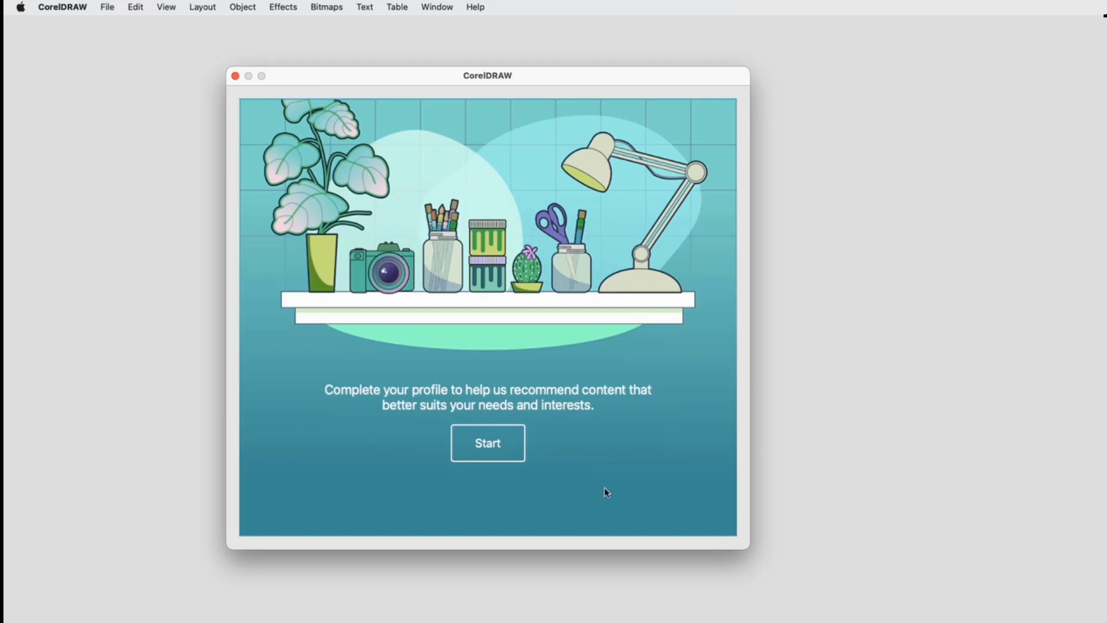
Step: Fill in the profile as New to CorelDRAW with Advertisements, Art and Illustration, Infographics, Social Media
{"action": "left_click", "coordinate": [491, 449]}
{"action": "left_click", "coordinate": [492, 384]}
{"action": "left_click", "coordinate": [530, 504]}
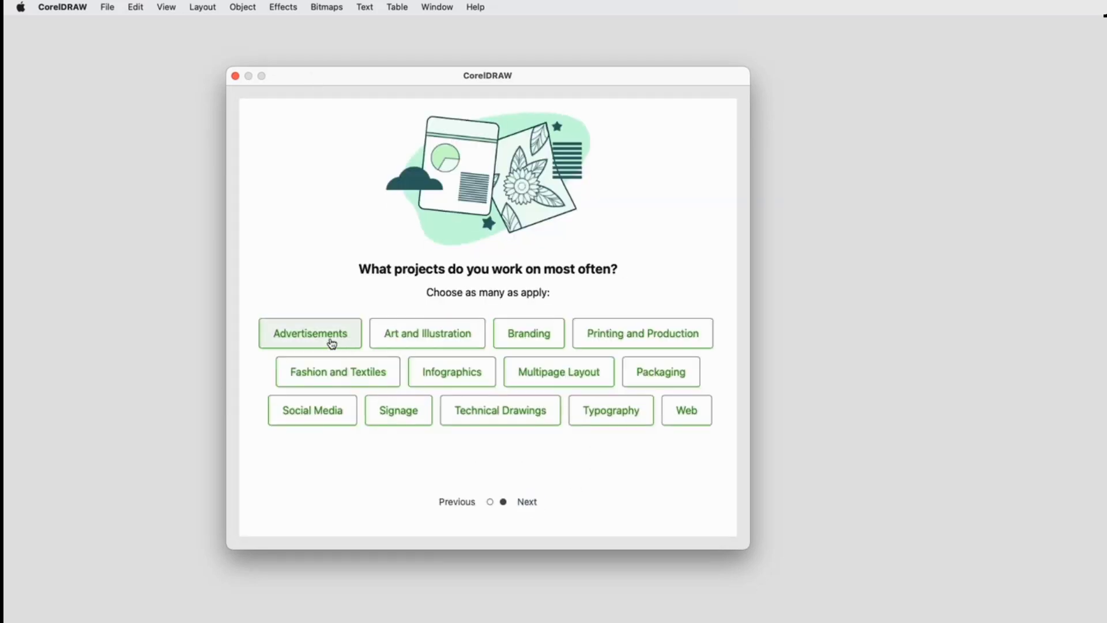
{"action": "left_click", "coordinate": [334, 344]}
{"action": "left_click", "coordinate": [409, 346]}
{"action": "left_click", "coordinate": [424, 382]}
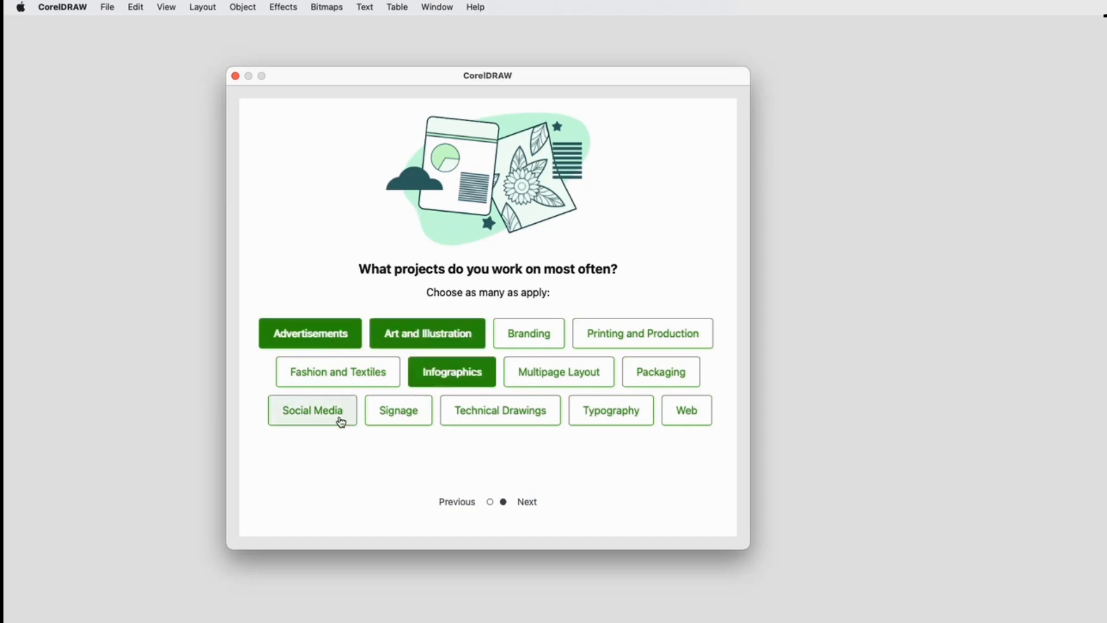
{"action": "left_click", "coordinate": [342, 420]}
{"action": "left_click", "coordinate": [527, 502]}
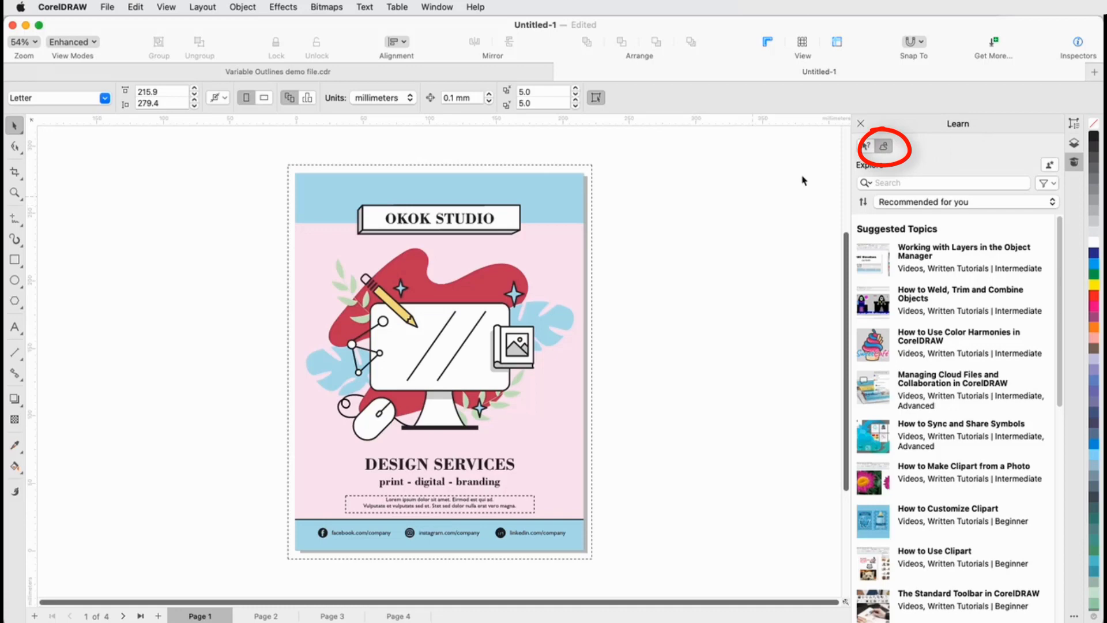
Step: Redo the profile with Infographics and Technical Drawings as project types, and dismiss the thank-you
{"action": "left_click", "coordinate": [1050, 164]}
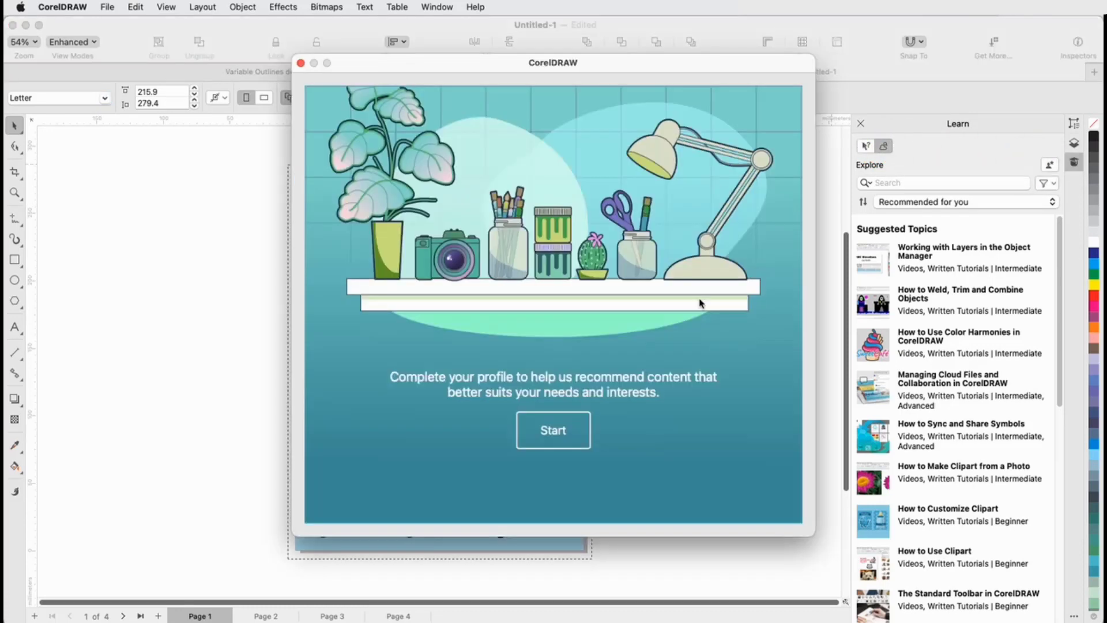
{"action": "left_click", "coordinate": [572, 436]}
{"action": "left_click", "coordinate": [593, 489]}
{"action": "left_click", "coordinate": [474, 324]}
{"action": "left_click", "coordinate": [507, 363]}
{"action": "left_click", "coordinate": [544, 400]}
{"action": "left_click", "coordinate": [593, 320]}
{"action": "left_click", "coordinate": [594, 488]}
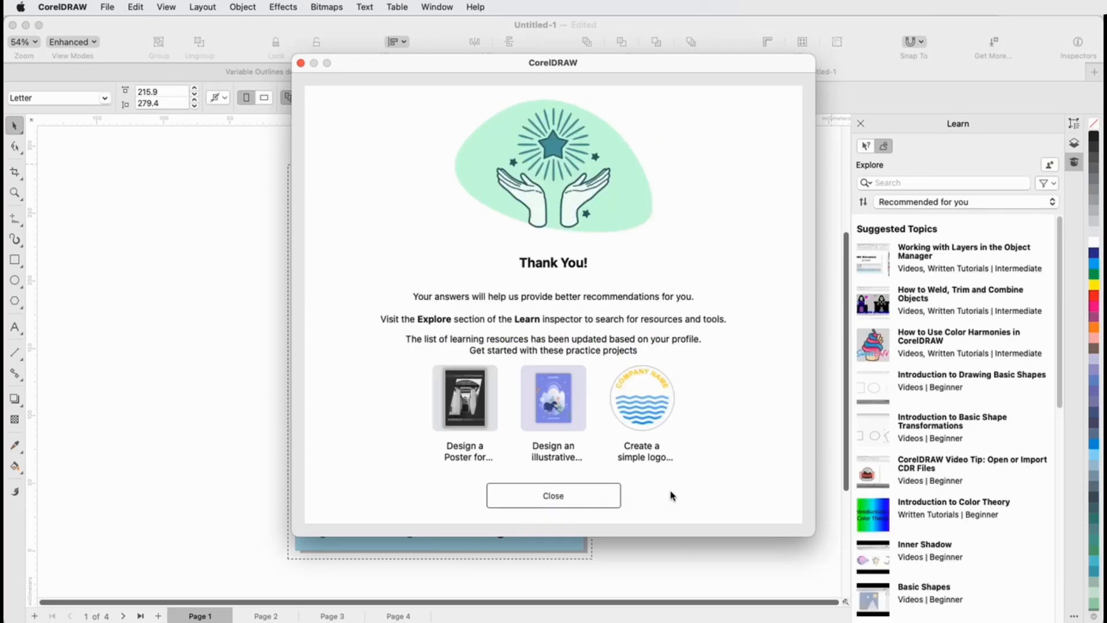
{"action": "left_click", "coordinate": [583, 497]}
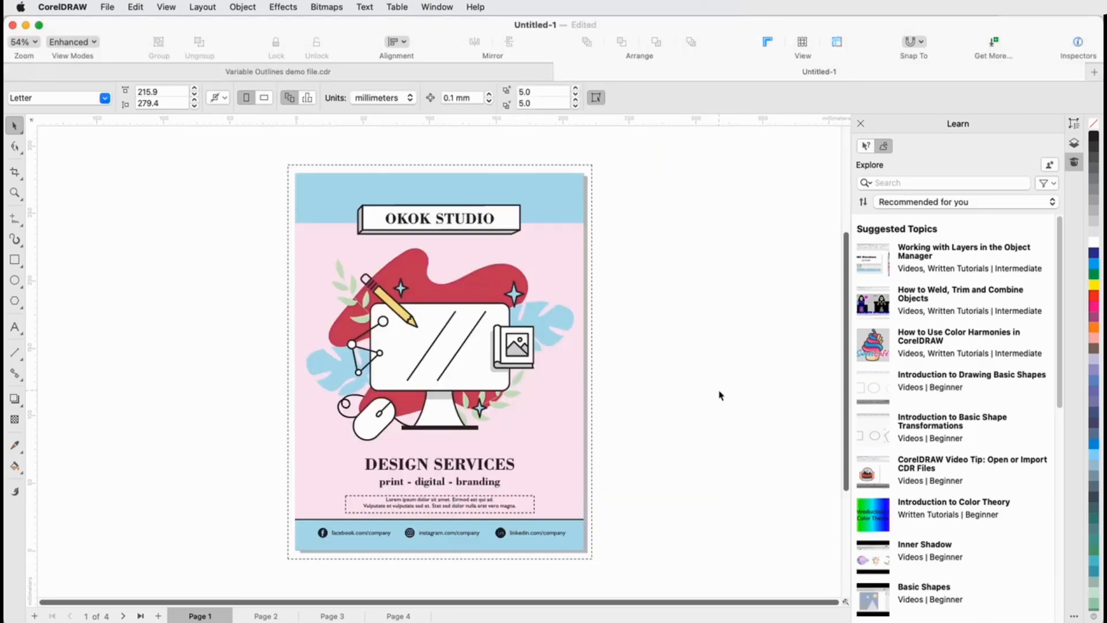
Step: Filter learning suggestions to Practice Projects only and keep the recommended-for-you sort order
{"action": "left_click", "coordinate": [1051, 184]}
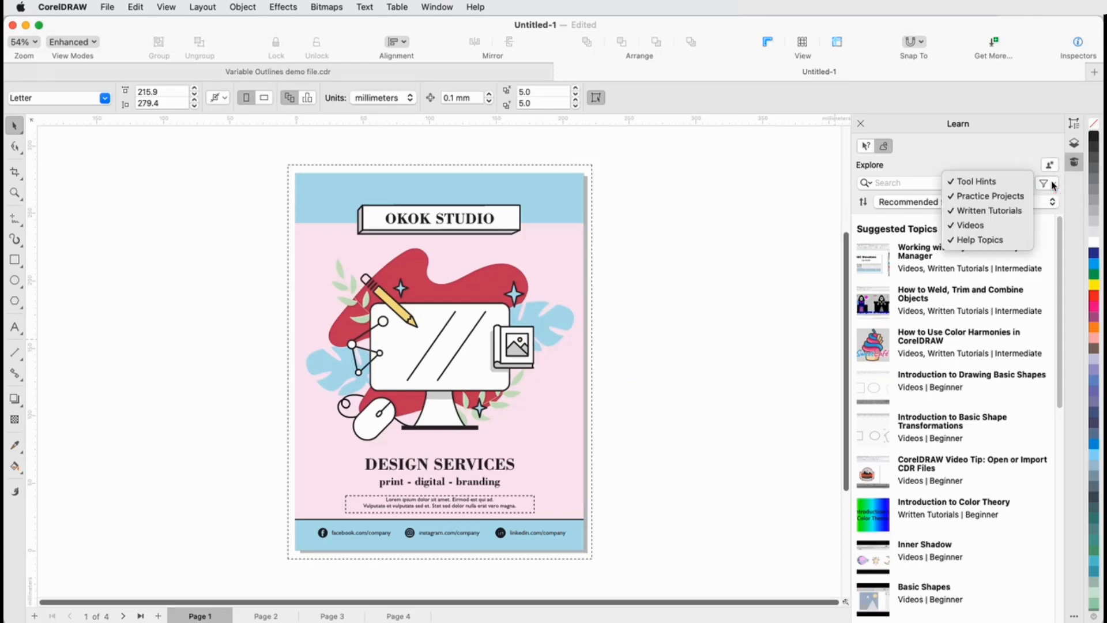
{"action": "left_click", "coordinate": [975, 181]}
{"action": "left_click", "coordinate": [989, 210]}
{"action": "left_click", "coordinate": [970, 225]}
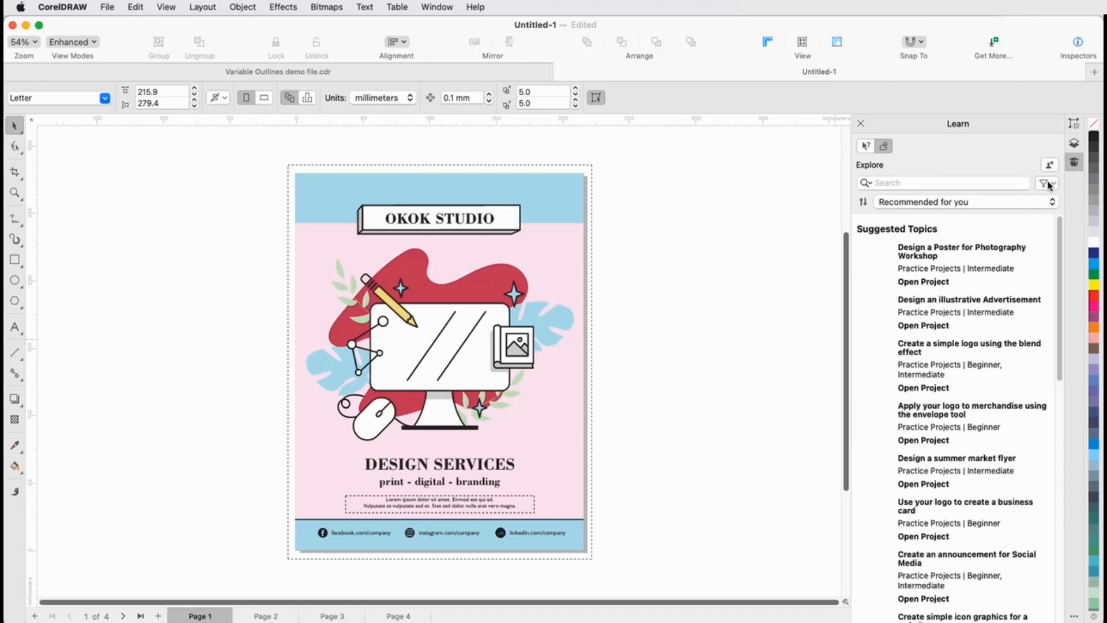
{"action": "left_click", "coordinate": [1047, 184]}
{"action": "left_click", "coordinate": [987, 239]}
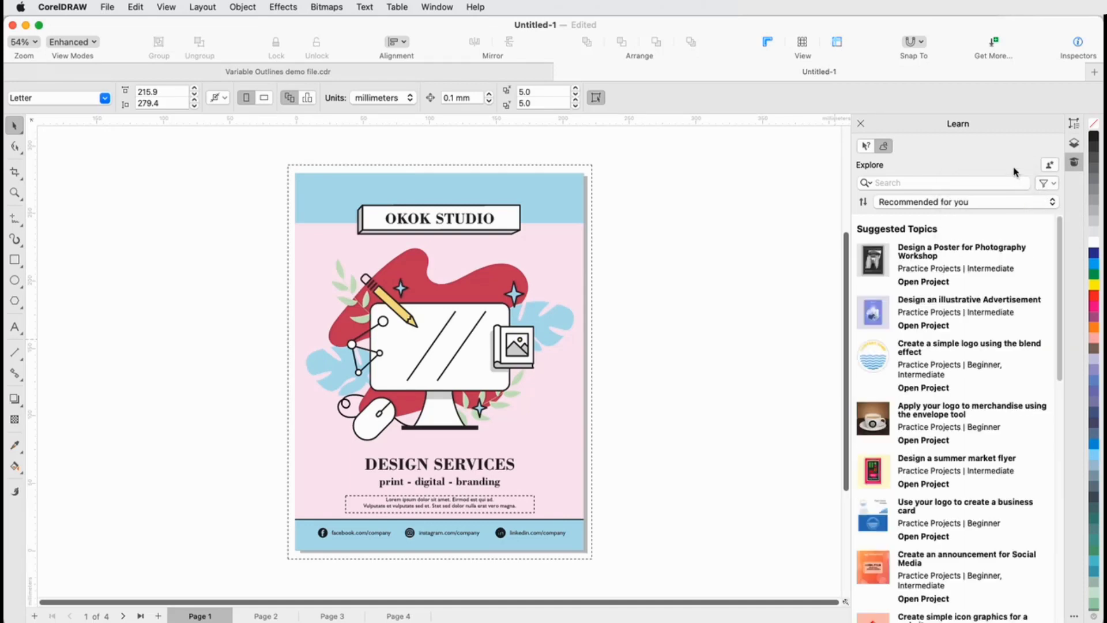
{"action": "left_click", "coordinate": [976, 207]}
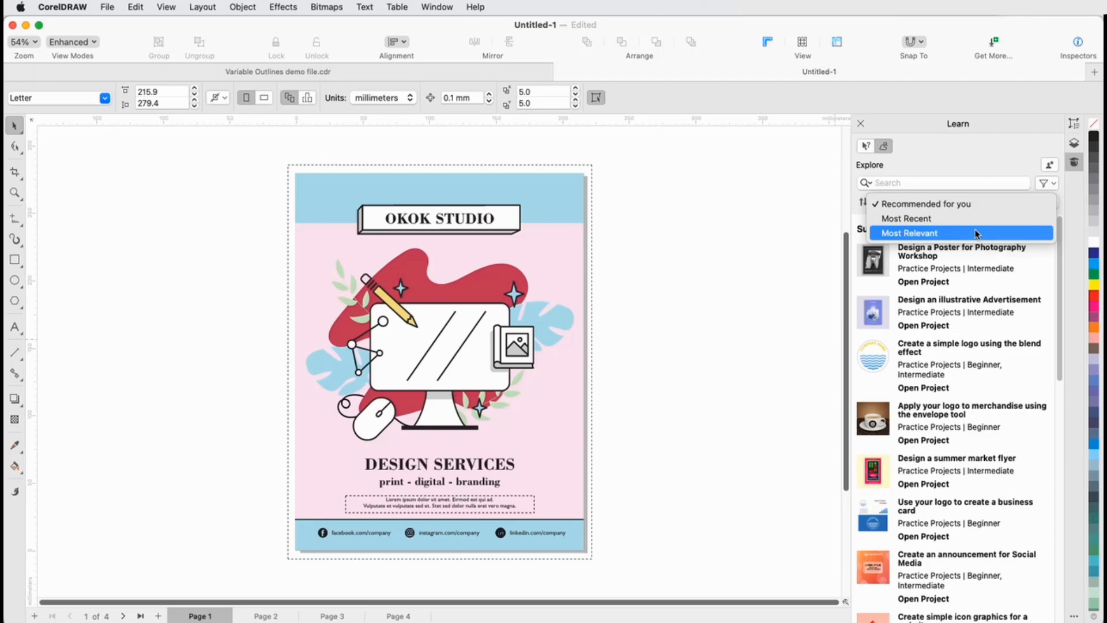
{"action": "left_click", "coordinate": [791, 230]}
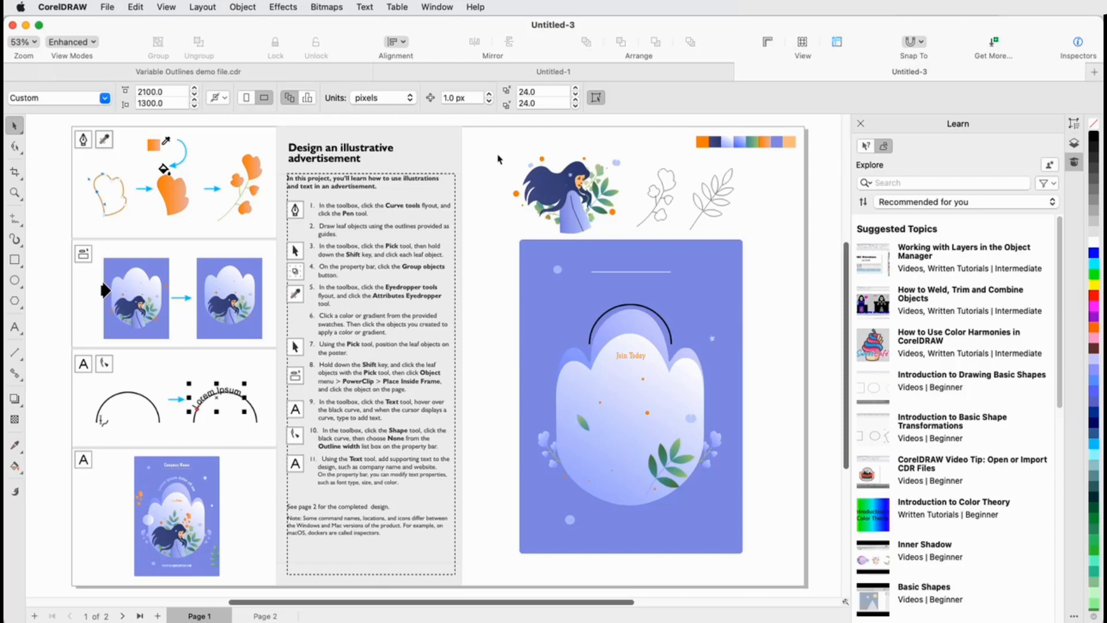
Step: Open Help > Welcome and view the CorelDRAW Academy page
{"action": "left_click", "coordinate": [478, 7]}
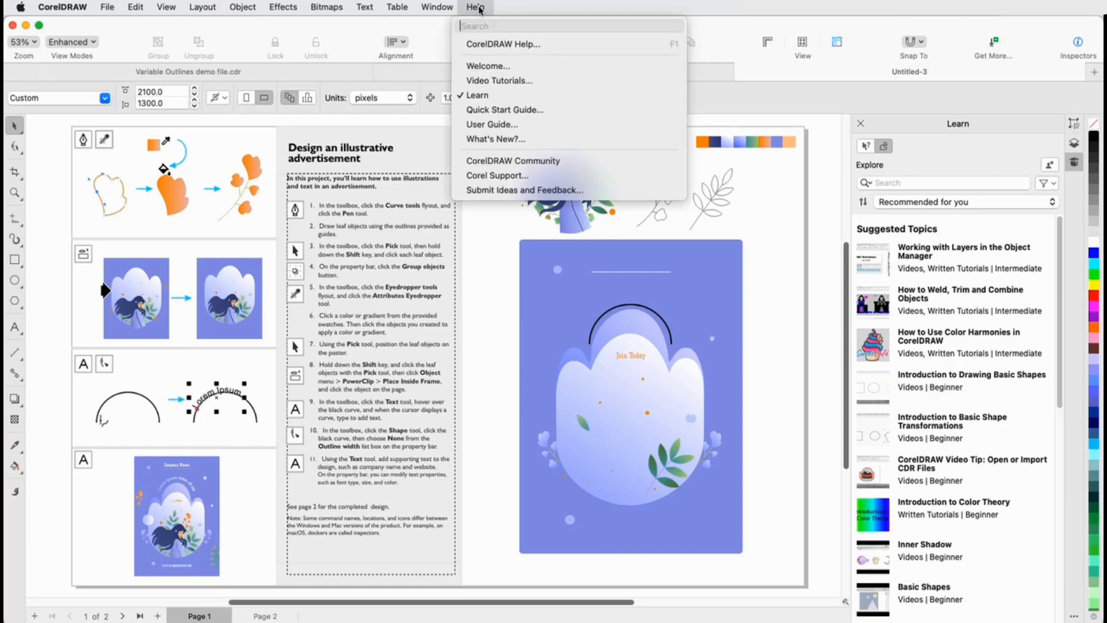
{"action": "left_click", "coordinate": [514, 69]}
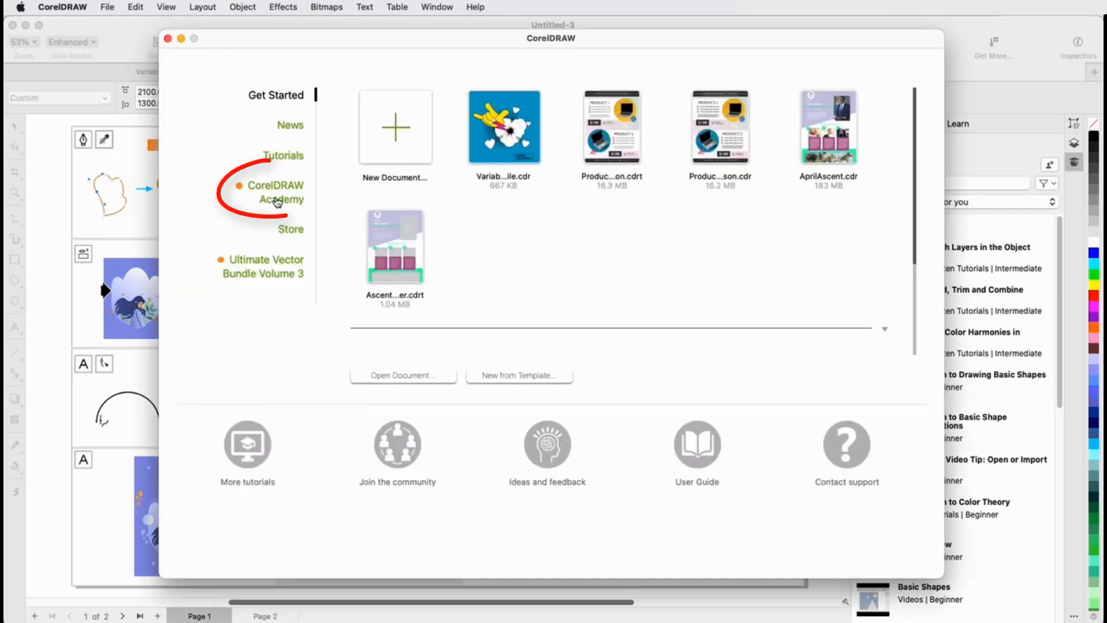
{"action": "left_click", "coordinate": [277, 201]}
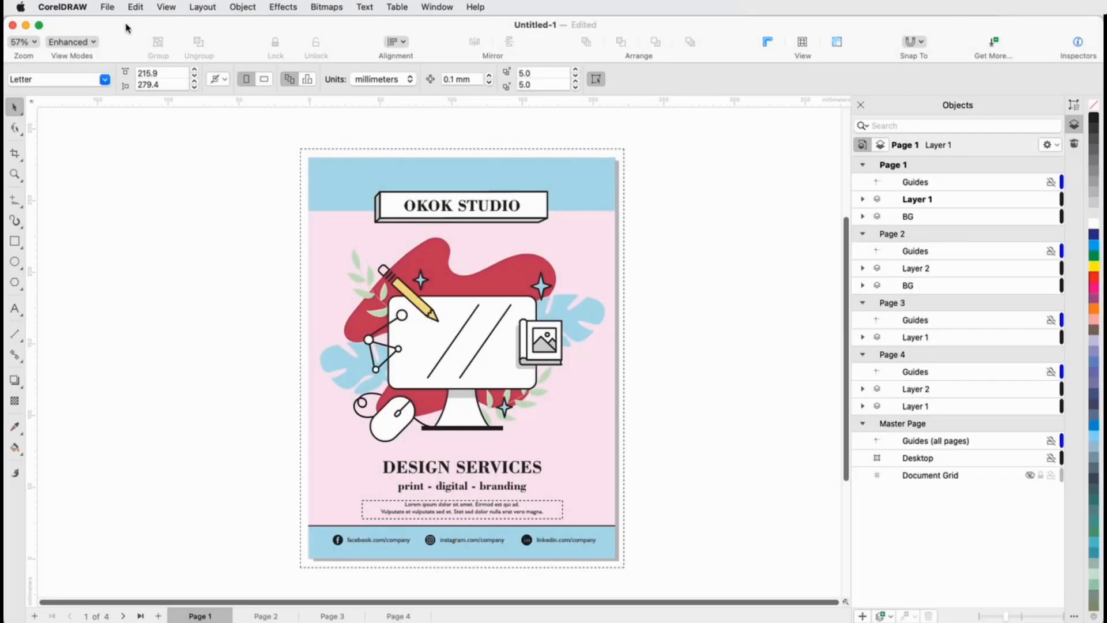
Step: Open File > New to show the Create a New Document dialog
{"action": "left_click", "coordinate": [107, 7]}
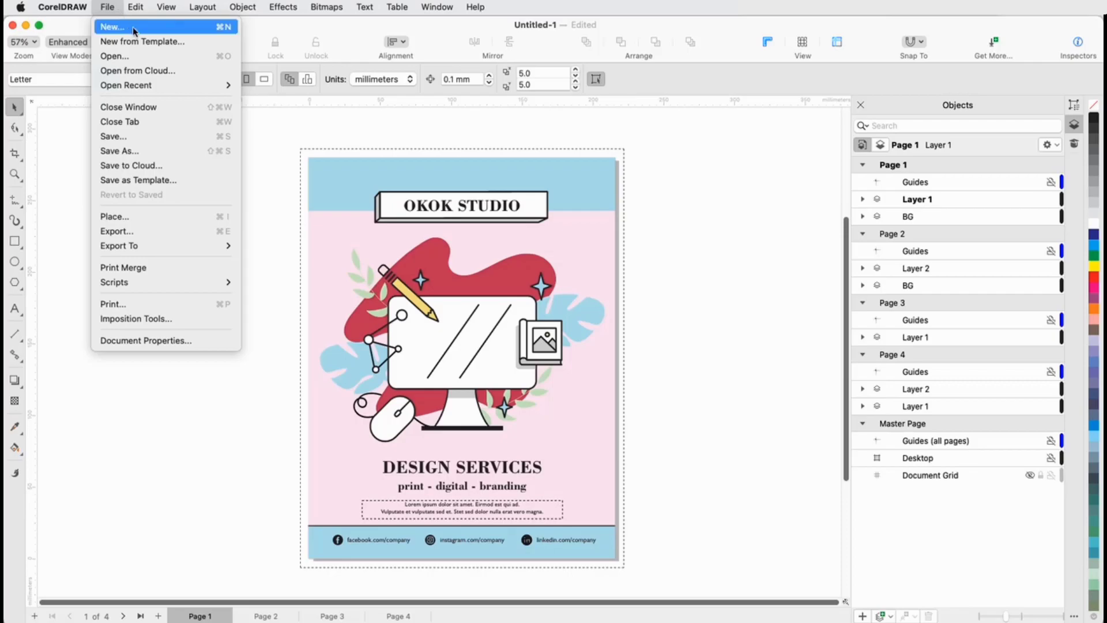
{"action": "left_click", "coordinate": [119, 26]}
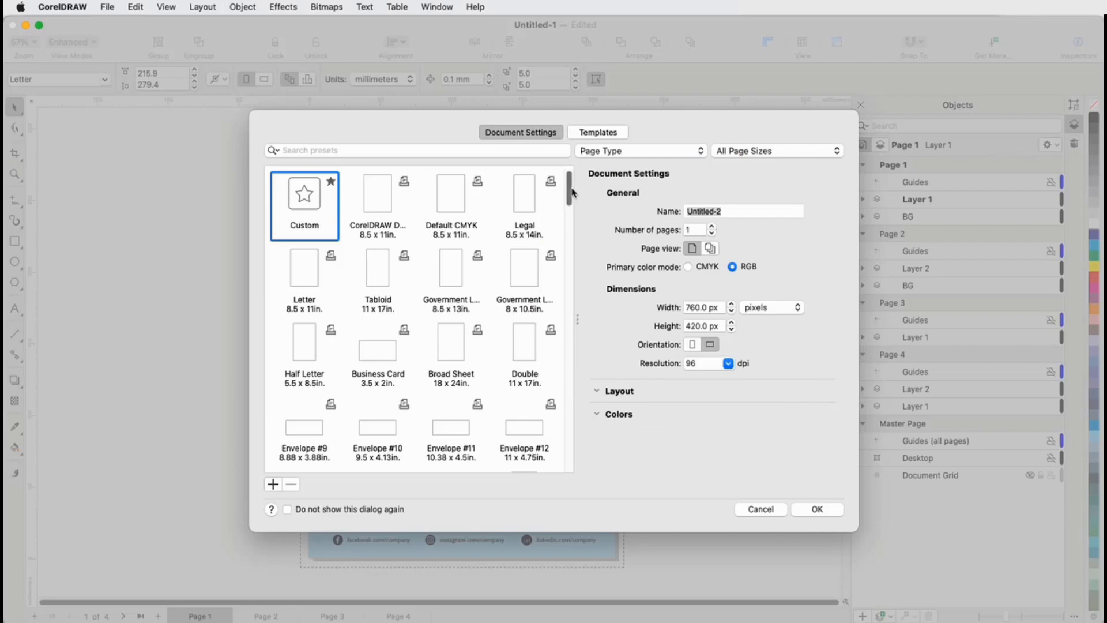
Step: Pick the LinkedIn Cover preset (1440 × 425 px, RGB) from the Social page sizes via a 'linkedin' search
{"action": "left_click", "coordinate": [320, 282]}
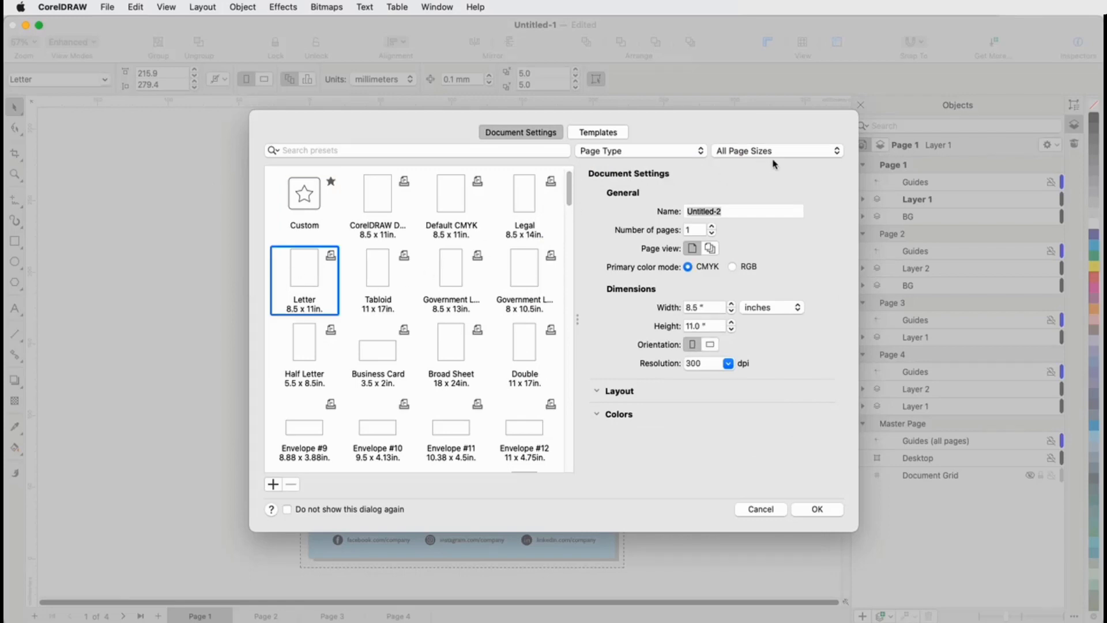
{"action": "left_click", "coordinate": [831, 157]}
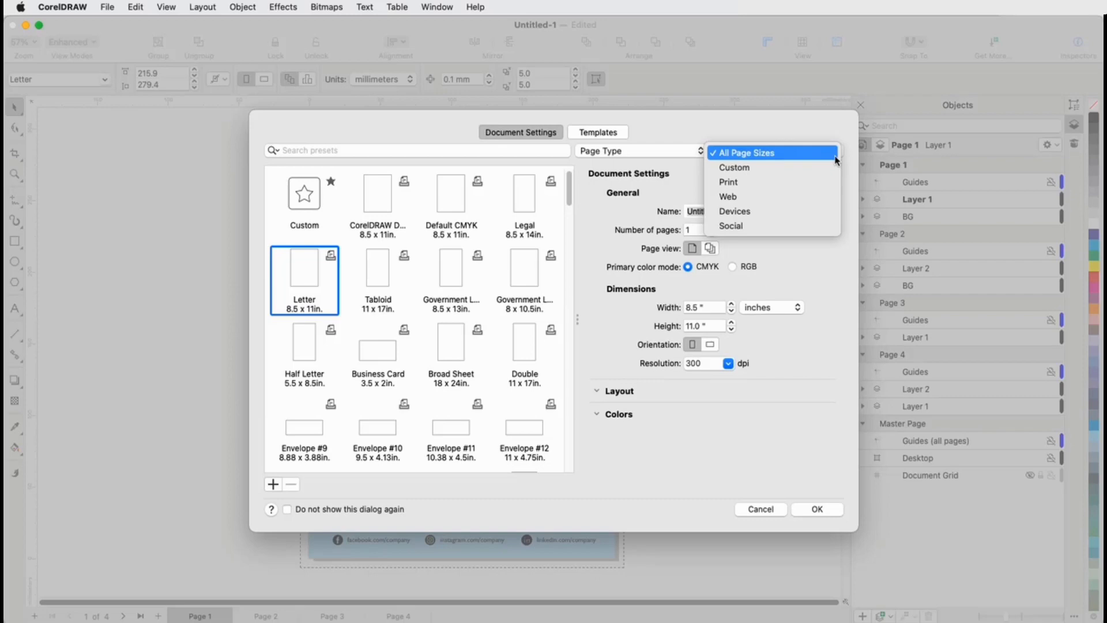
{"action": "left_click", "coordinate": [848, 163]}
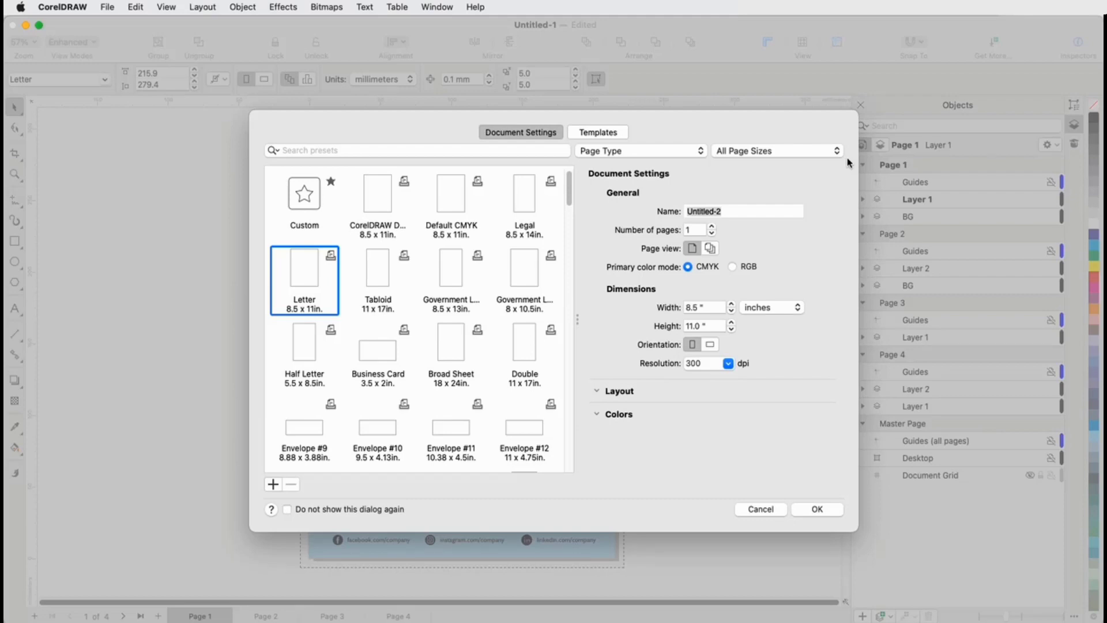
{"action": "left_click", "coordinate": [835, 152]}
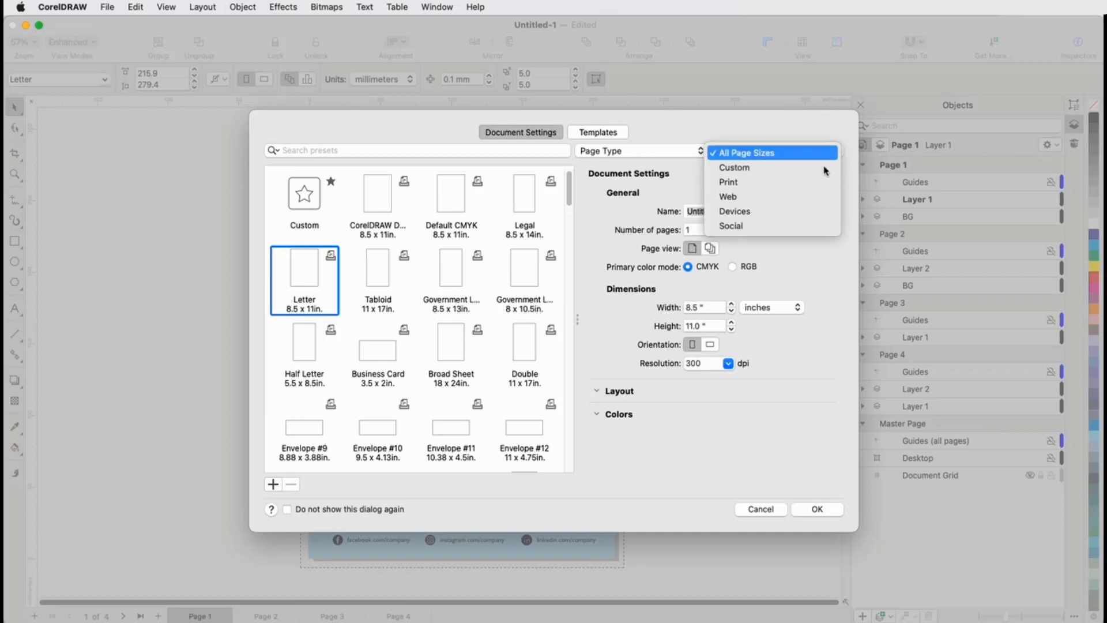
{"action": "left_click", "coordinate": [793, 229]}
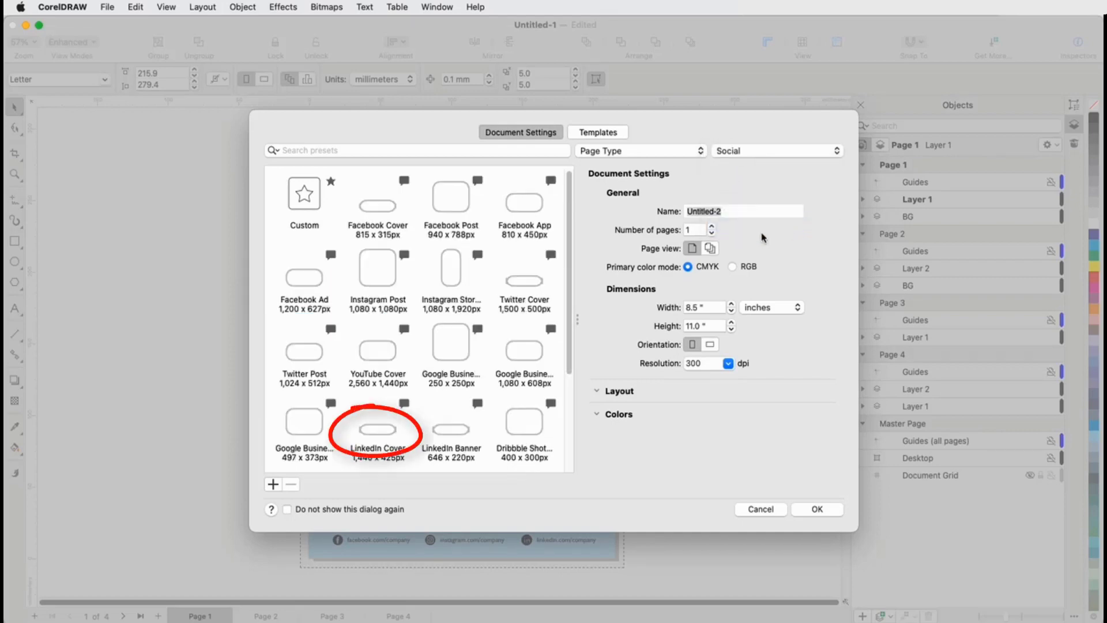
{"action": "left_click", "coordinate": [439, 149]}
{"action": "type", "text": "link"}
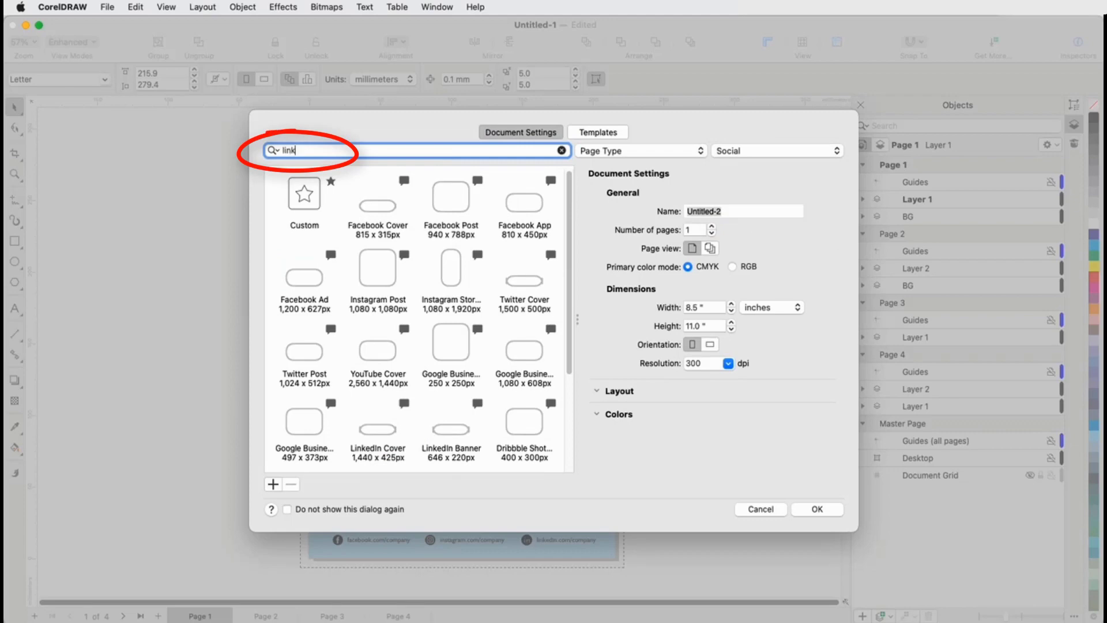
{"action": "type", "text": "edin"}
{"action": "left_click", "coordinate": [414, 219]}
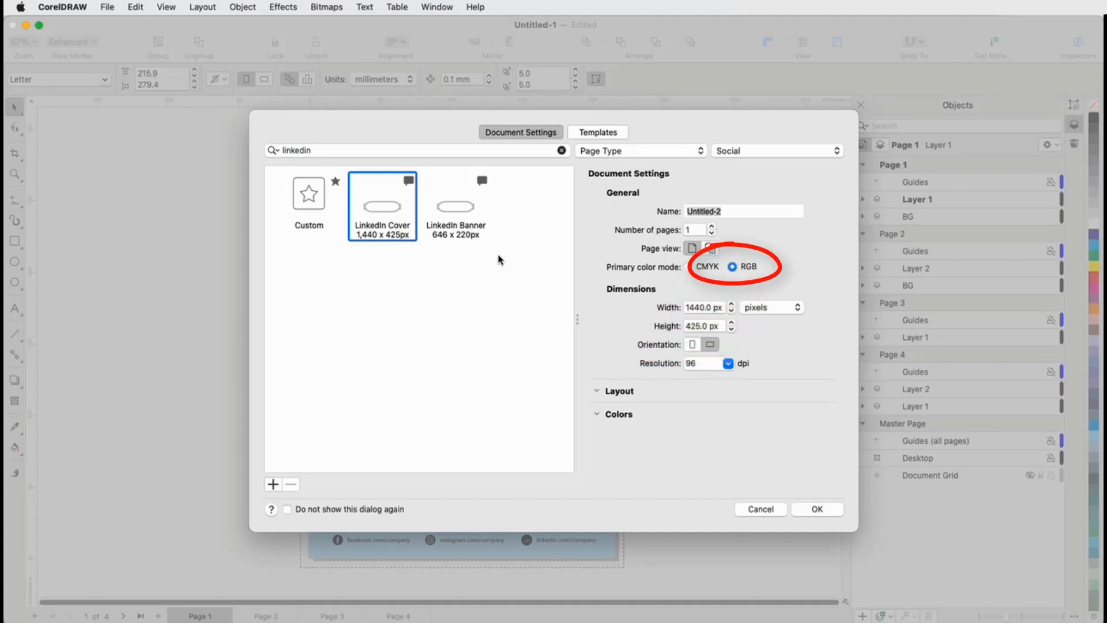
Step: Add a bleed in the page Layout settings and show presets for all page sizes
{"action": "left_click", "coordinate": [599, 394]}
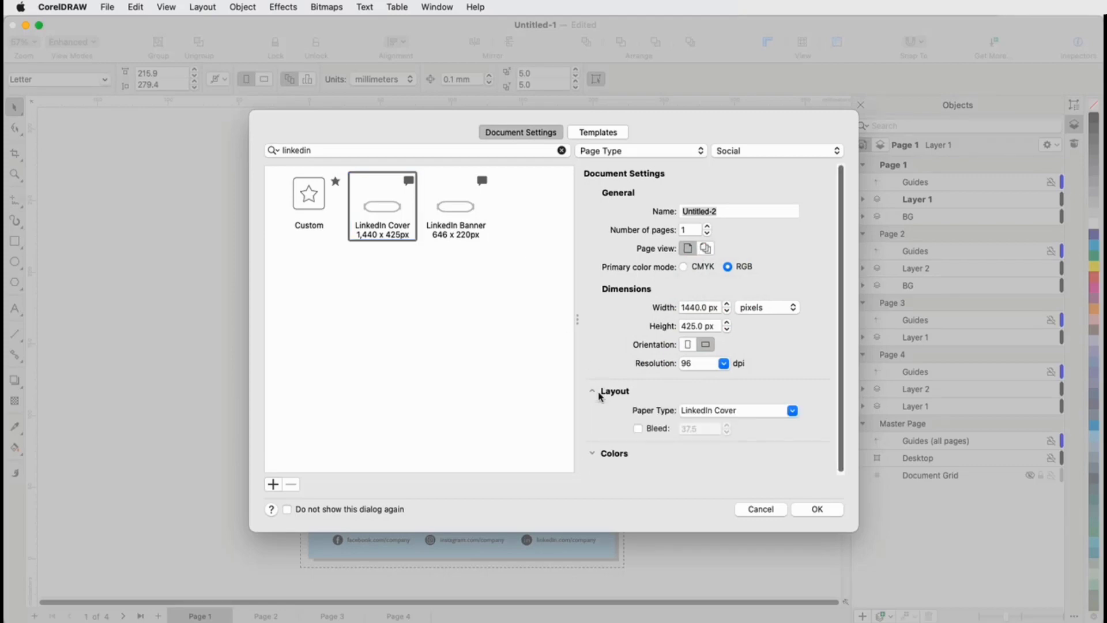
{"action": "left_click", "coordinate": [638, 429]}
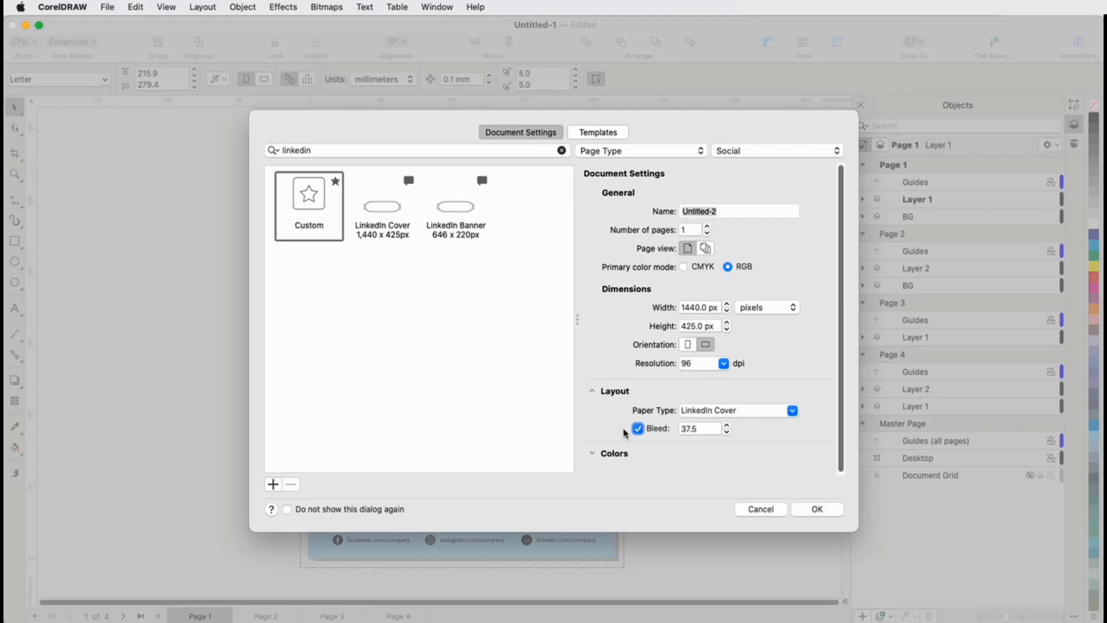
{"action": "left_click", "coordinate": [561, 150]}
{"action": "left_click", "coordinate": [726, 151]}
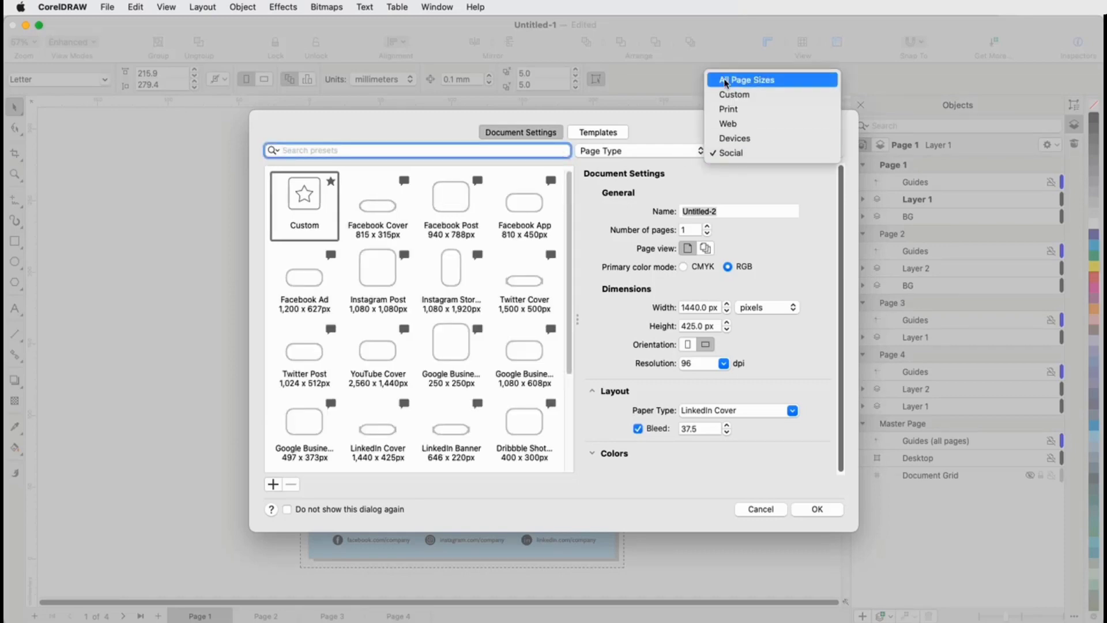
{"action": "left_click", "coordinate": [726, 81]}
Step: Sort the presets by name, then most recently used, then largest page size
{"action": "left_click", "coordinate": [699, 151]}
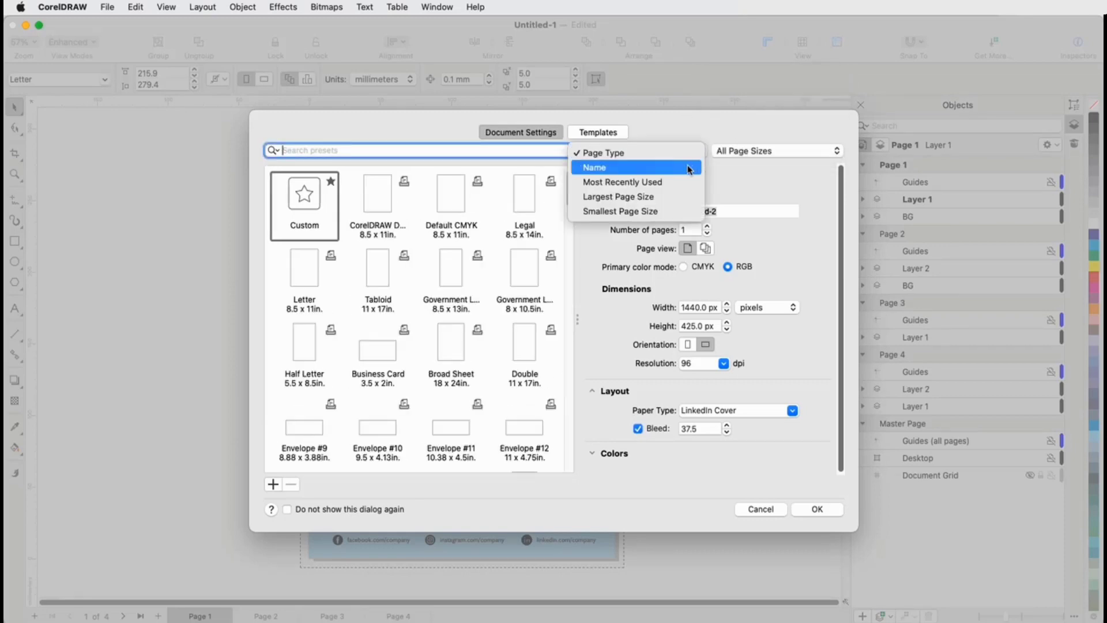
{"action": "left_click", "coordinate": [689, 170]}
{"action": "left_click", "coordinate": [703, 154]}
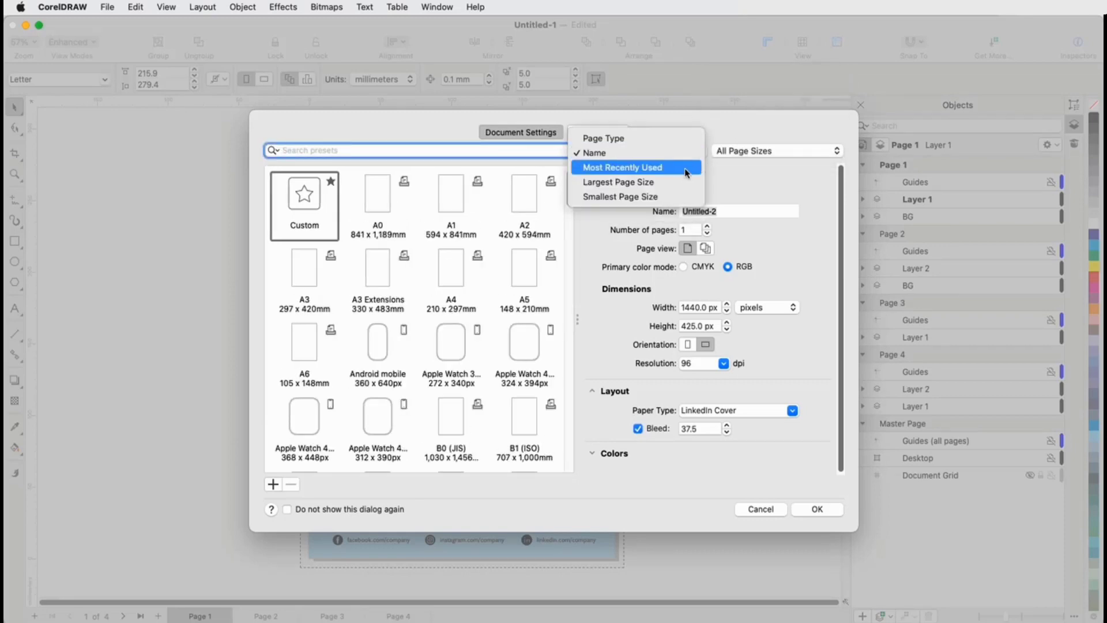
{"action": "left_click", "coordinate": [685, 172]}
{"action": "left_click", "coordinate": [697, 153]}
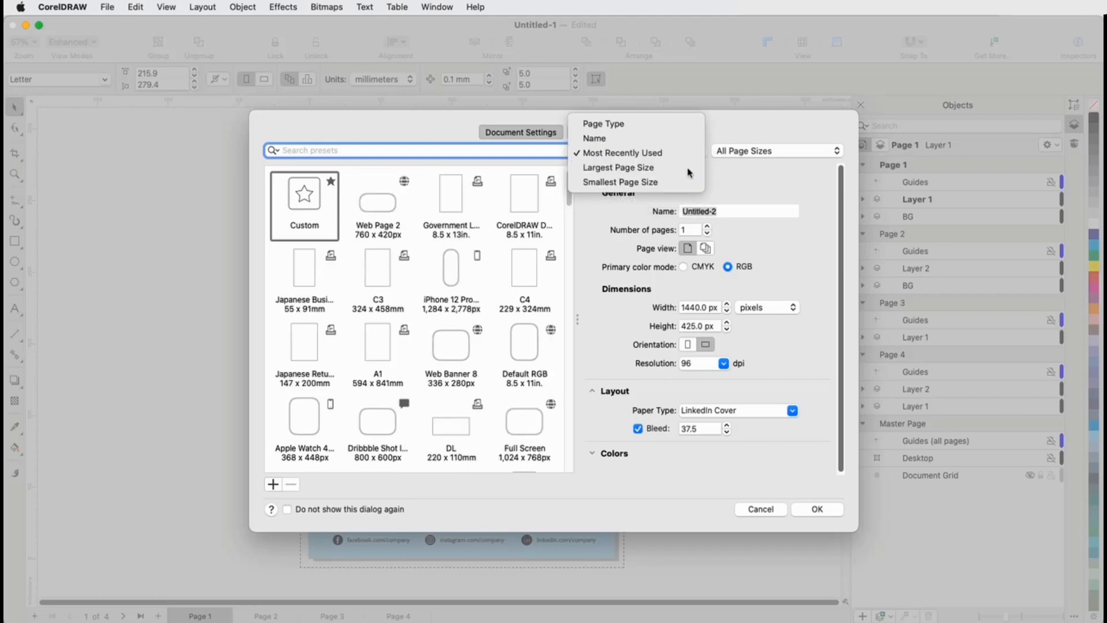
{"action": "left_click", "coordinate": [688, 170]}
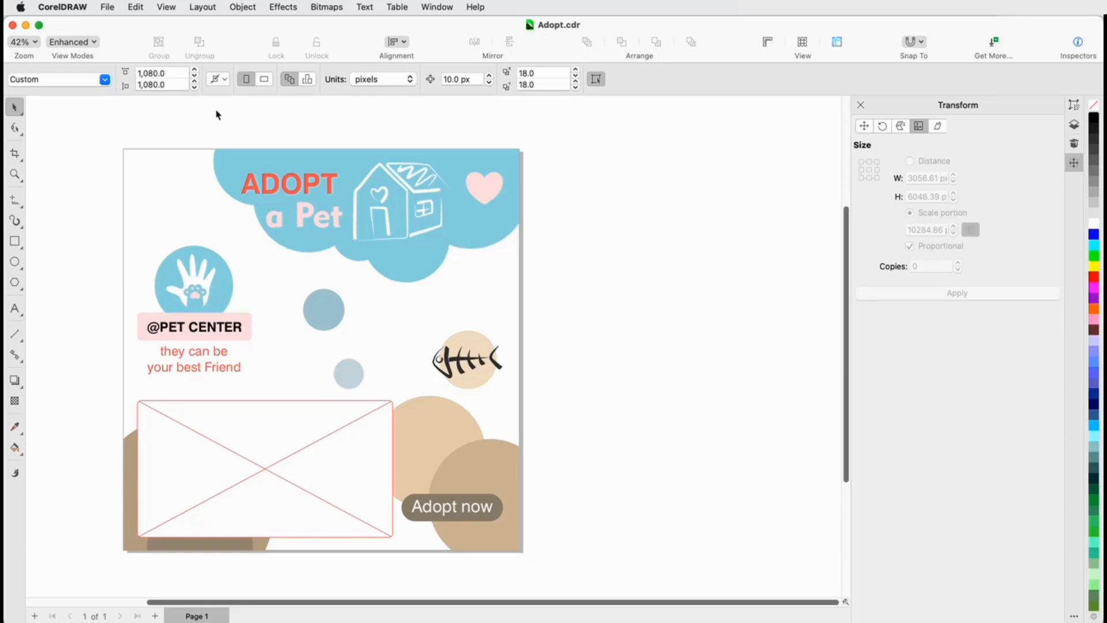
Step: Place puppy.webp and drop it into the empty lower-left PowerClip frame of the poster
{"action": "left_click", "coordinate": [114, 8]}
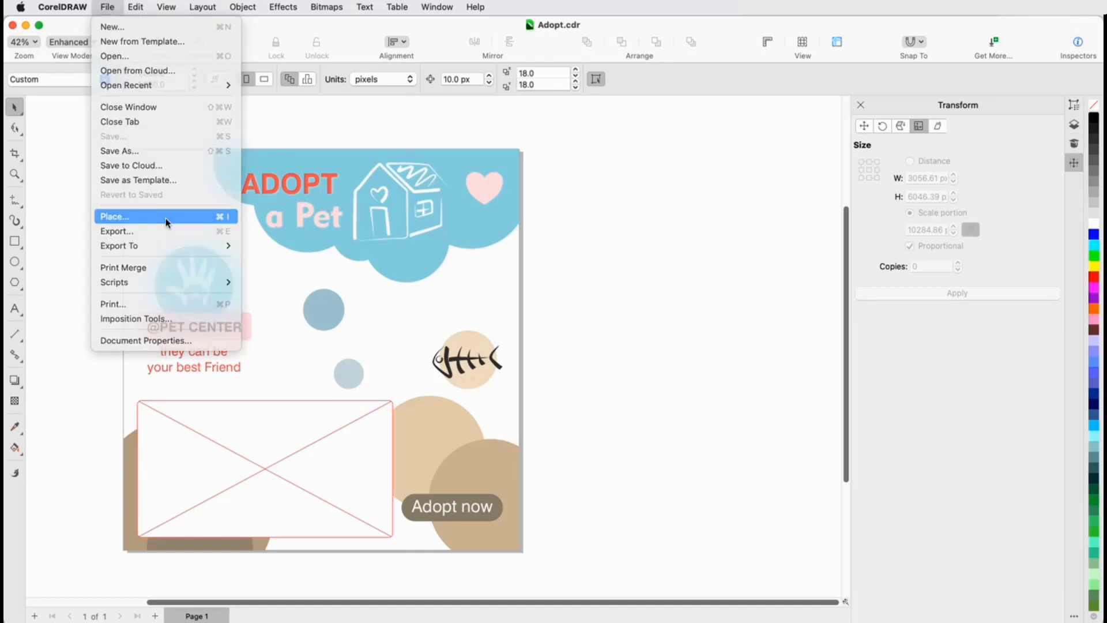
{"action": "left_click", "coordinate": [166, 216]}
{"action": "left_click", "coordinate": [433, 205]}
{"action": "left_click", "coordinate": [776, 376]}
{"action": "left_click", "coordinate": [683, 486]}
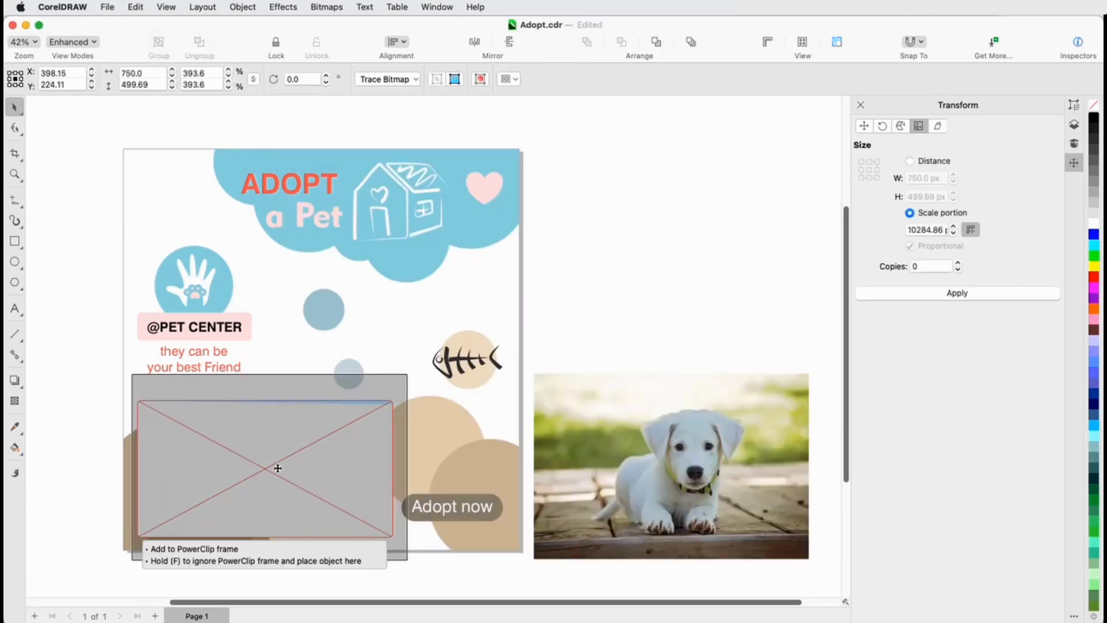
{"action": "left_click_drag", "start_coordinate": [670, 465], "coordinate": [278, 467]}
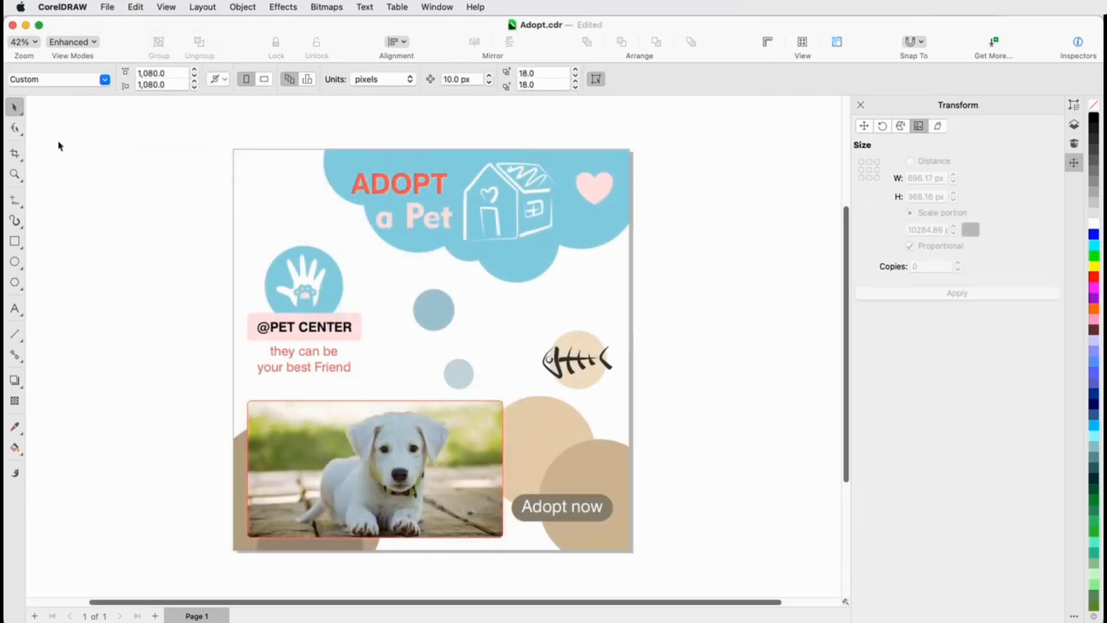
{"action": "left_click", "coordinate": [108, 7]}
{"action": "mouse_move", "coordinate": [119, 246]}
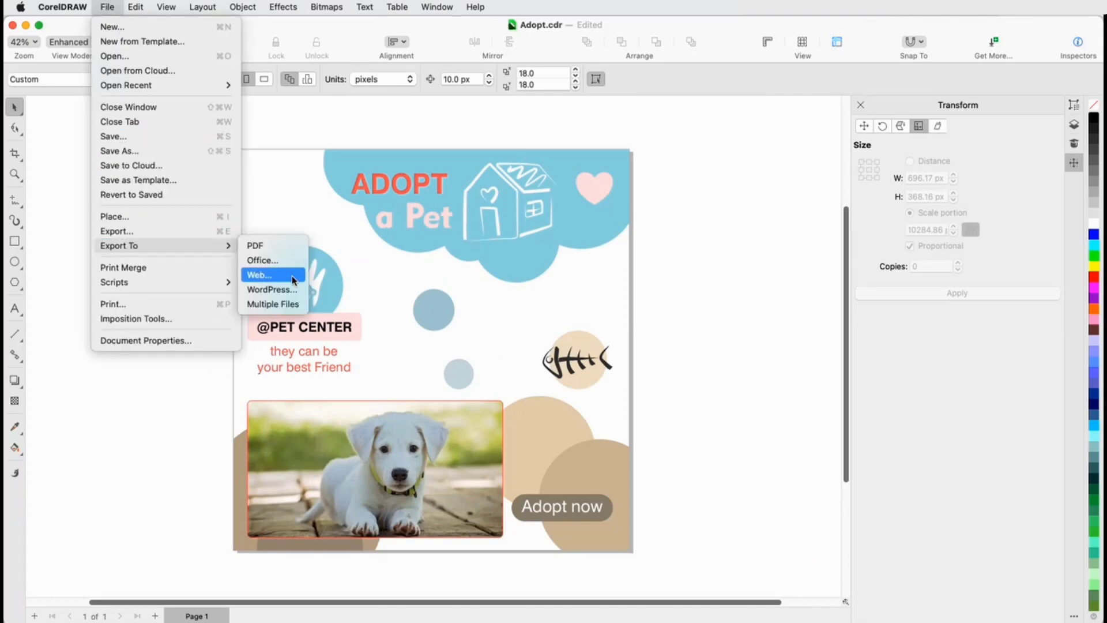
Step: Dismiss the Export for Web dialog and export the design in WEBP format instead
{"action": "left_click", "coordinate": [295, 275]}
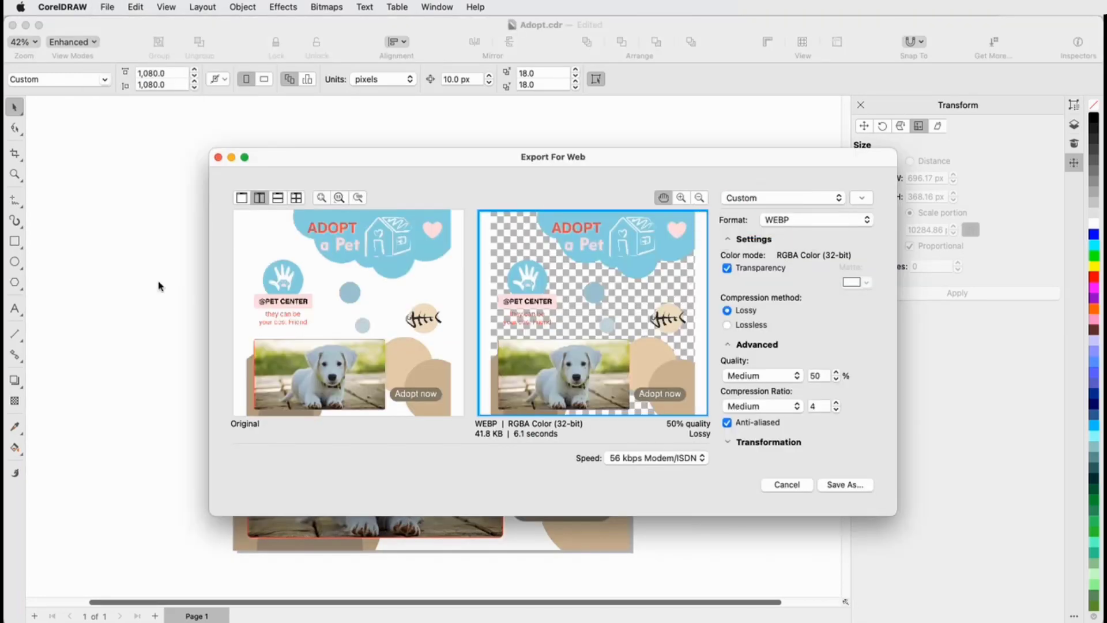
{"action": "left_click", "coordinate": [783, 485]}
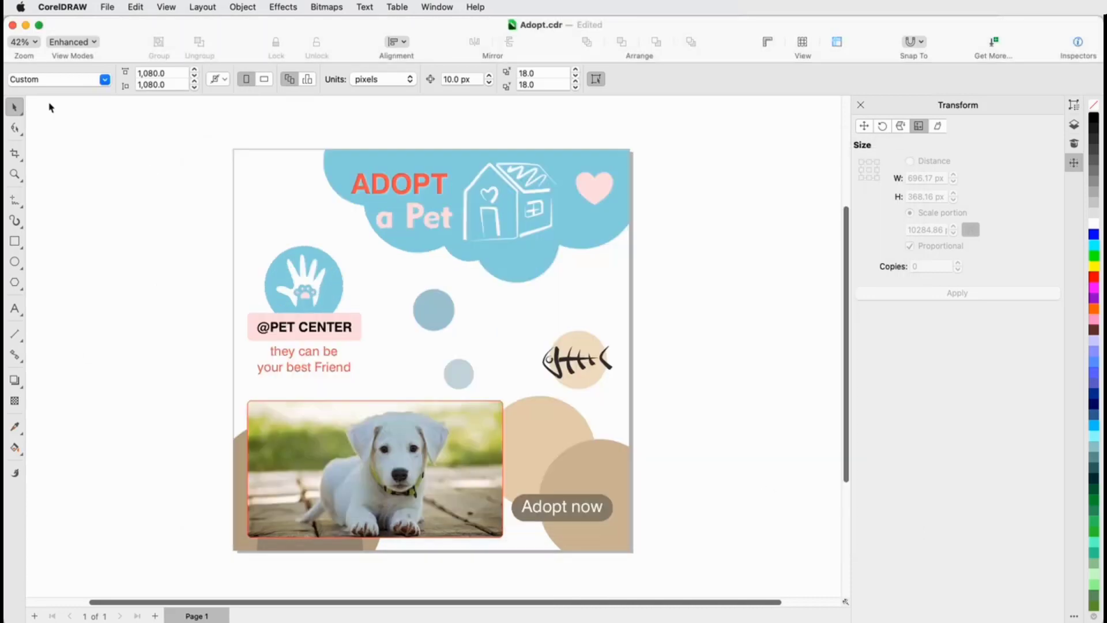
{"action": "left_click", "coordinate": [109, 11]}
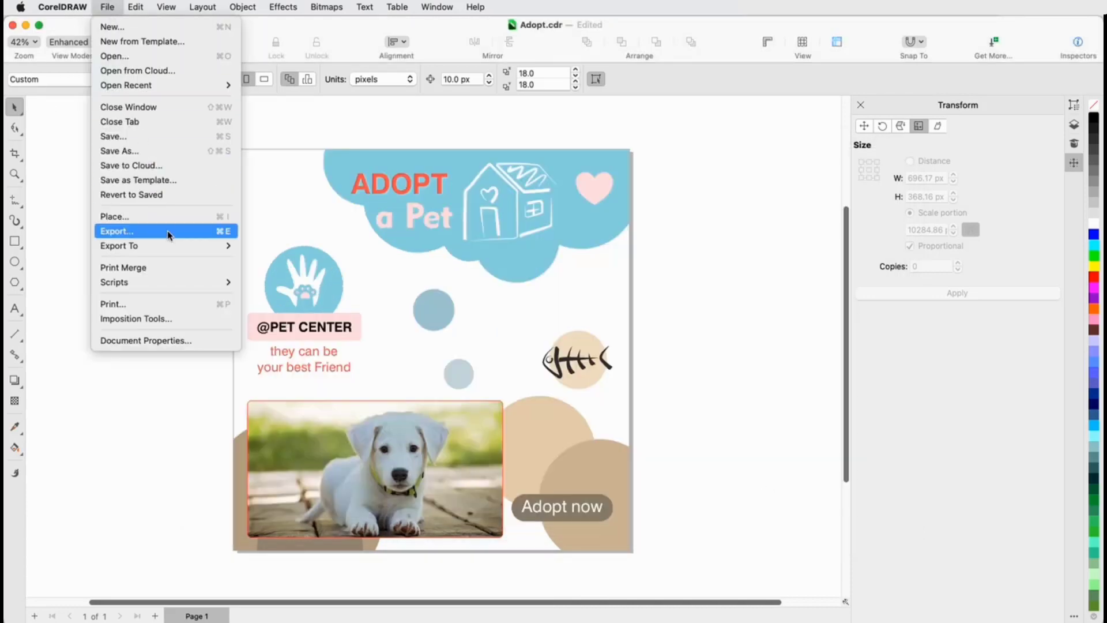
{"action": "left_click", "coordinate": [143, 234]}
{"action": "left_click", "coordinate": [535, 381]}
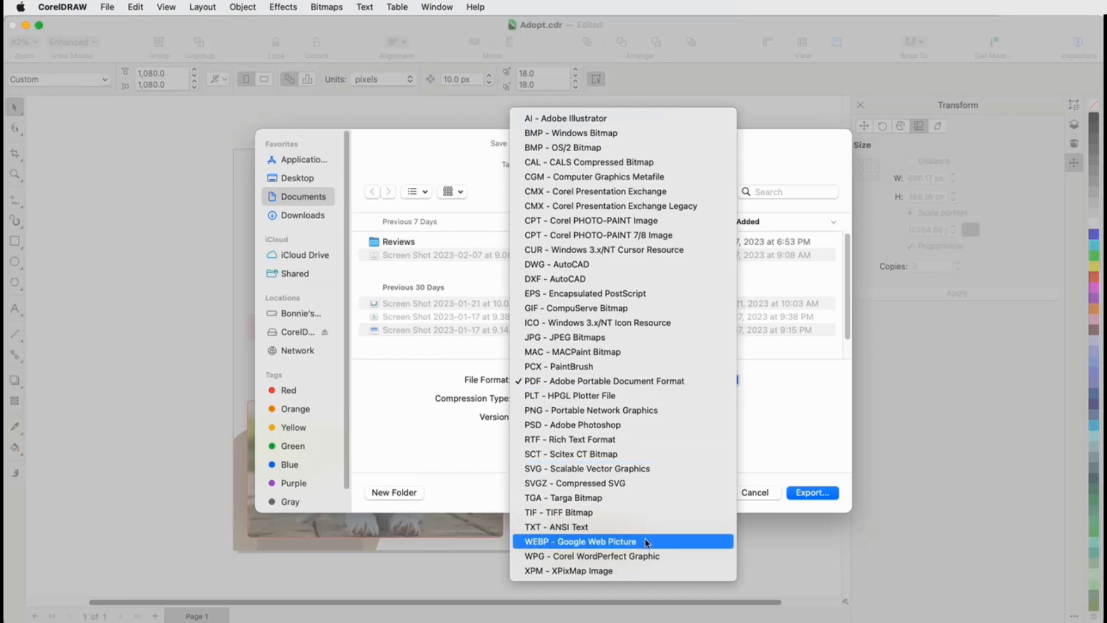
{"action": "left_click", "coordinate": [537, 541]}
{"action": "left_click", "coordinate": [819, 486]}
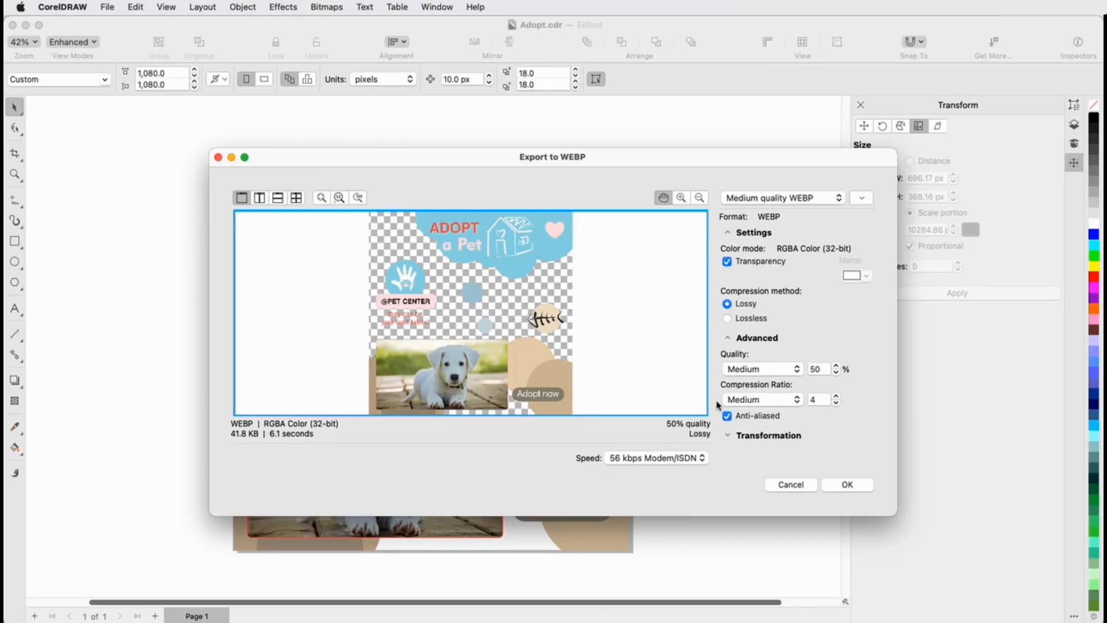
Step: Toggle WEBP compression to lossless and back to lossy, and review the quality presets
{"action": "left_click", "coordinate": [727, 318]}
{"action": "left_click", "coordinate": [728, 303]}
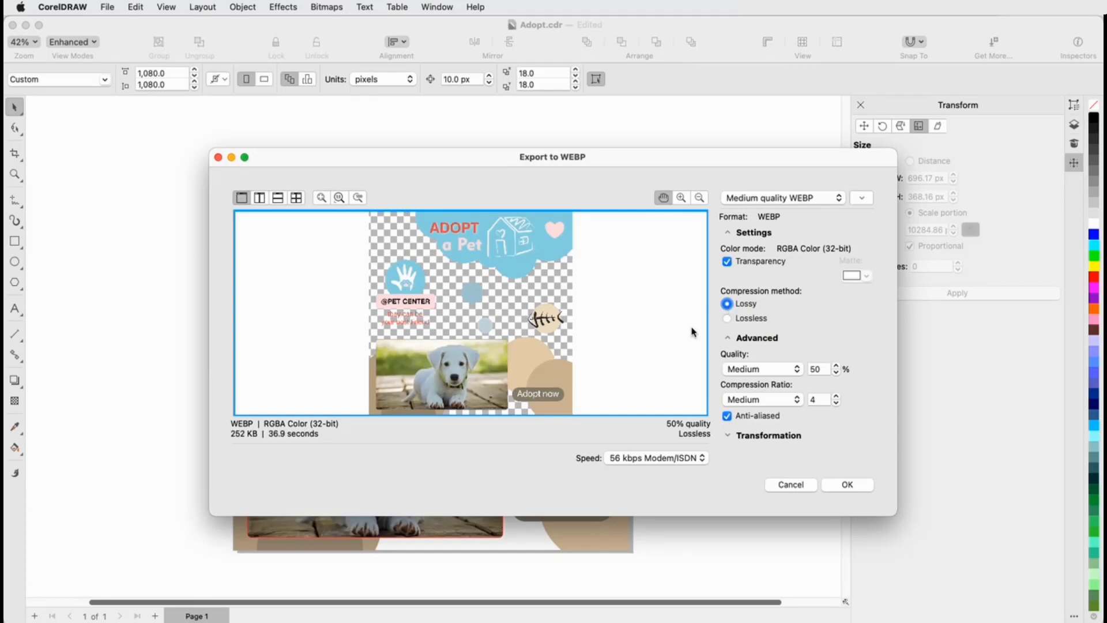
{"action": "left_click", "coordinate": [837, 201]}
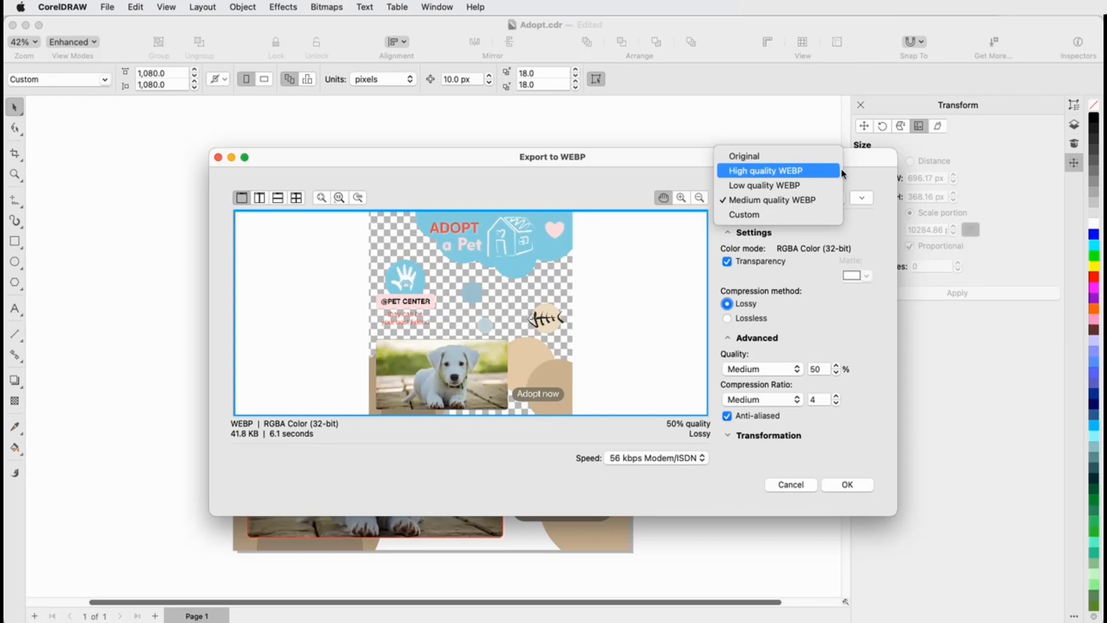
{"action": "left_click", "coordinate": [850, 176]}
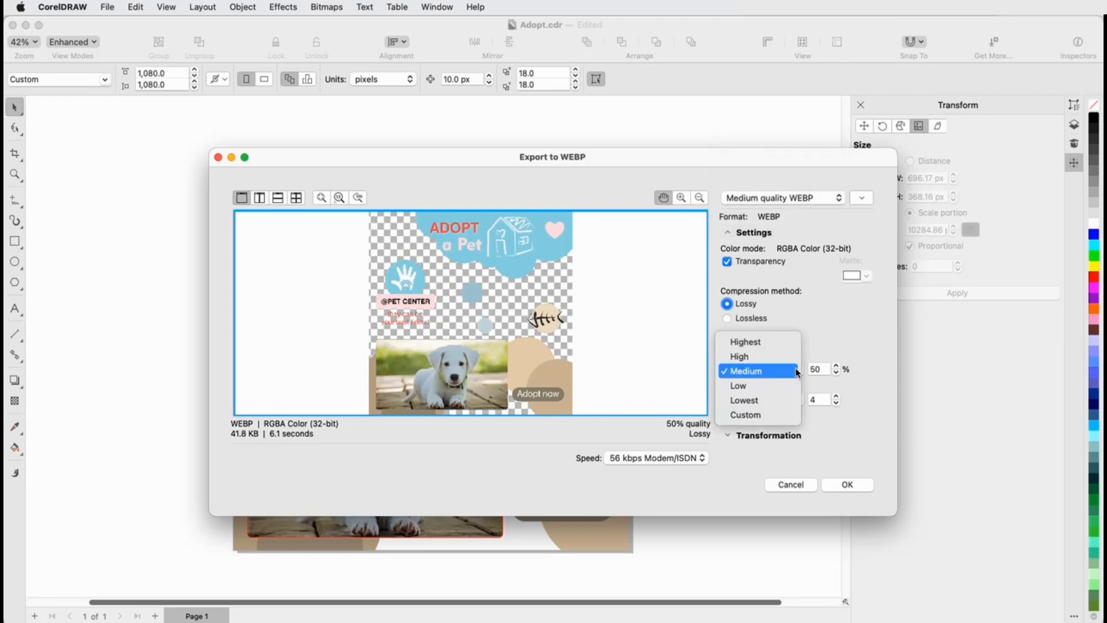
Step: Review the Quality and Compression Ratio choices unchanged, then the preset save/load options
{"action": "left_click", "coordinate": [797, 371]}
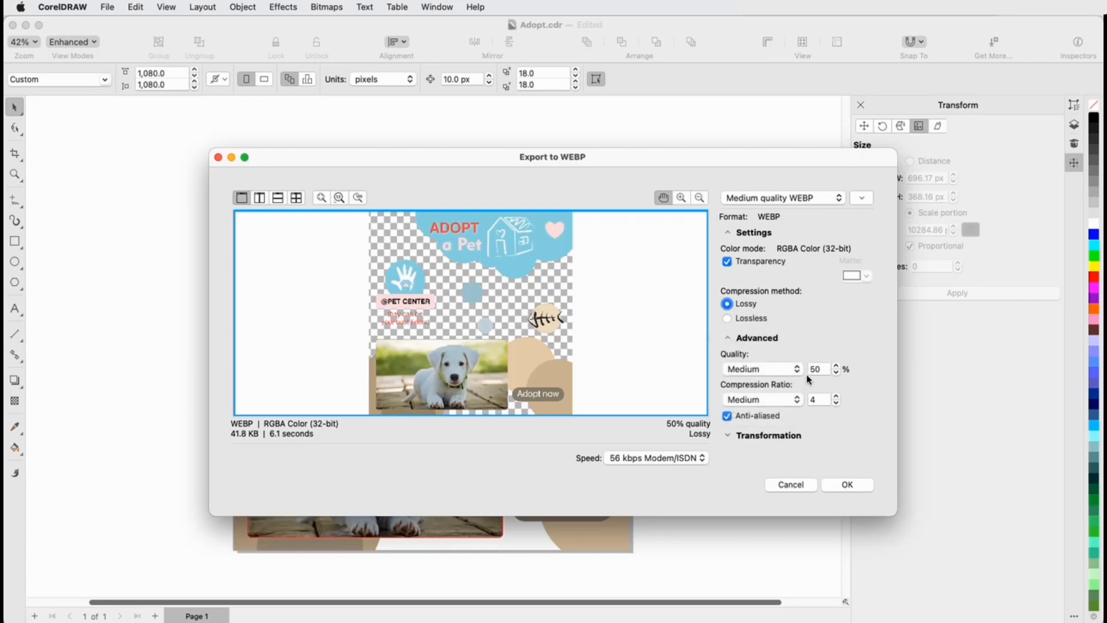
{"action": "left_click", "coordinate": [798, 399]}
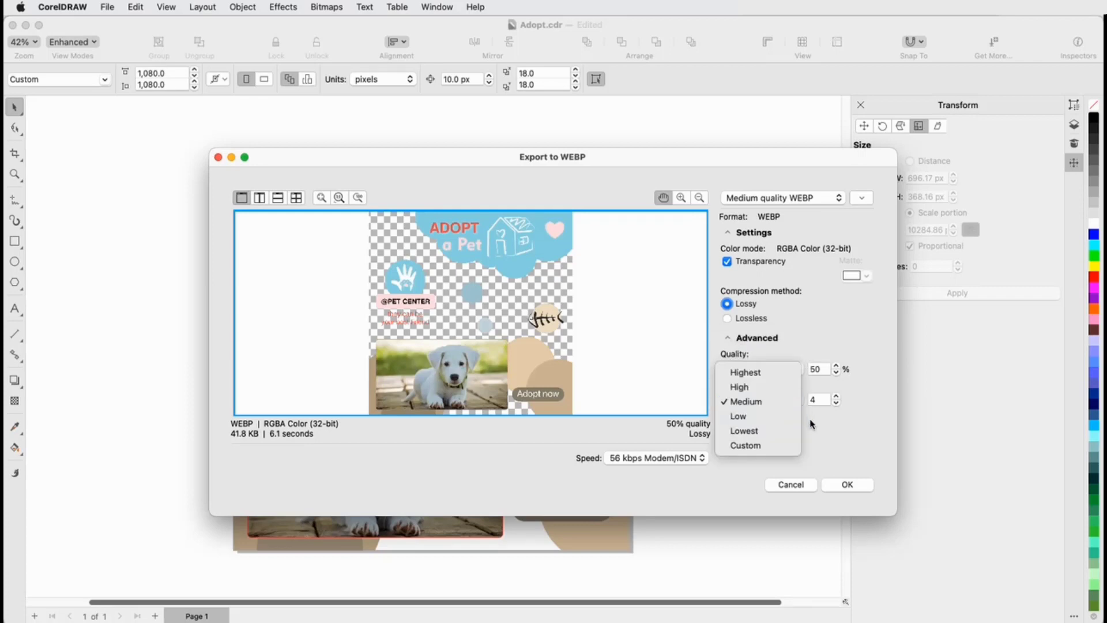
{"action": "left_click", "coordinate": [811, 424]}
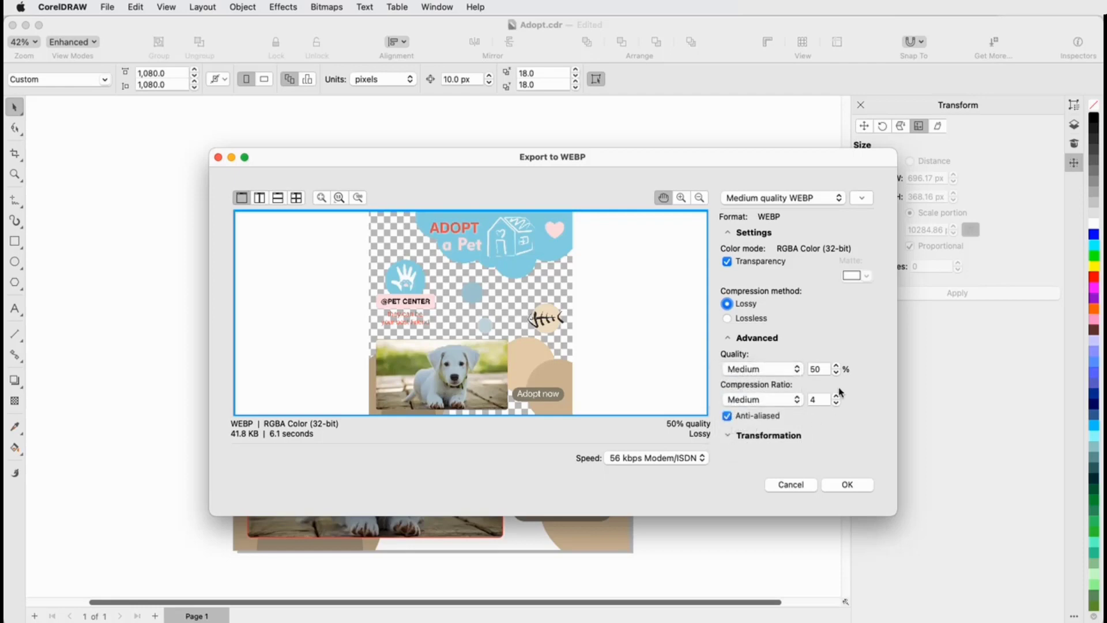
{"action": "left_click", "coordinate": [861, 198]}
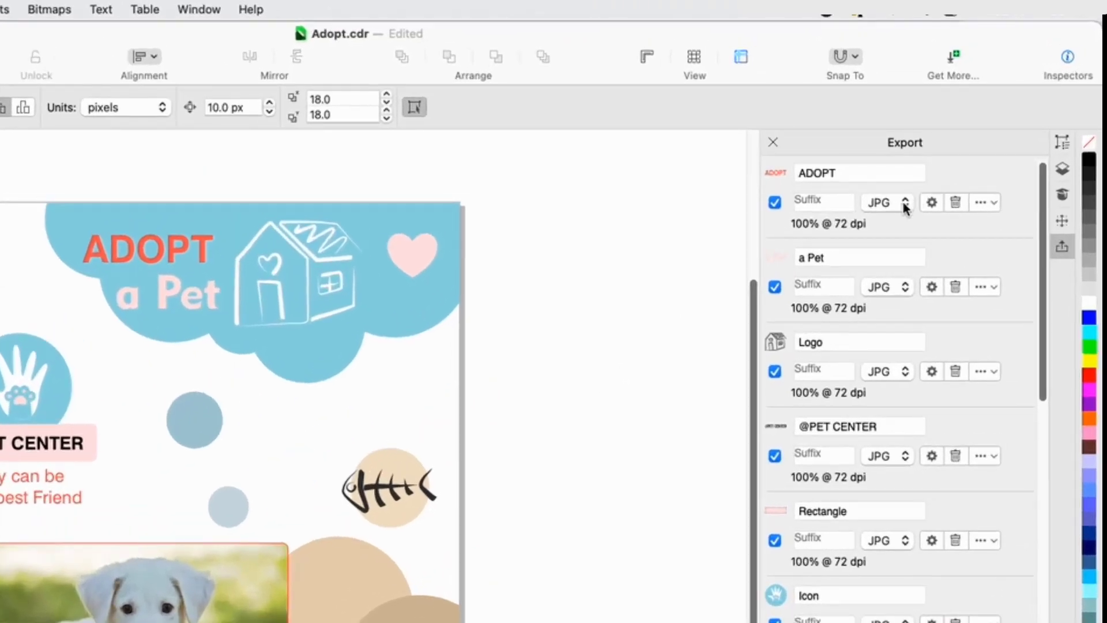
Step: Leave ADOPT's export format unchanged and rename the Logo entry to 'Forever Home'
{"action": "left_click", "coordinate": [958, 150]}
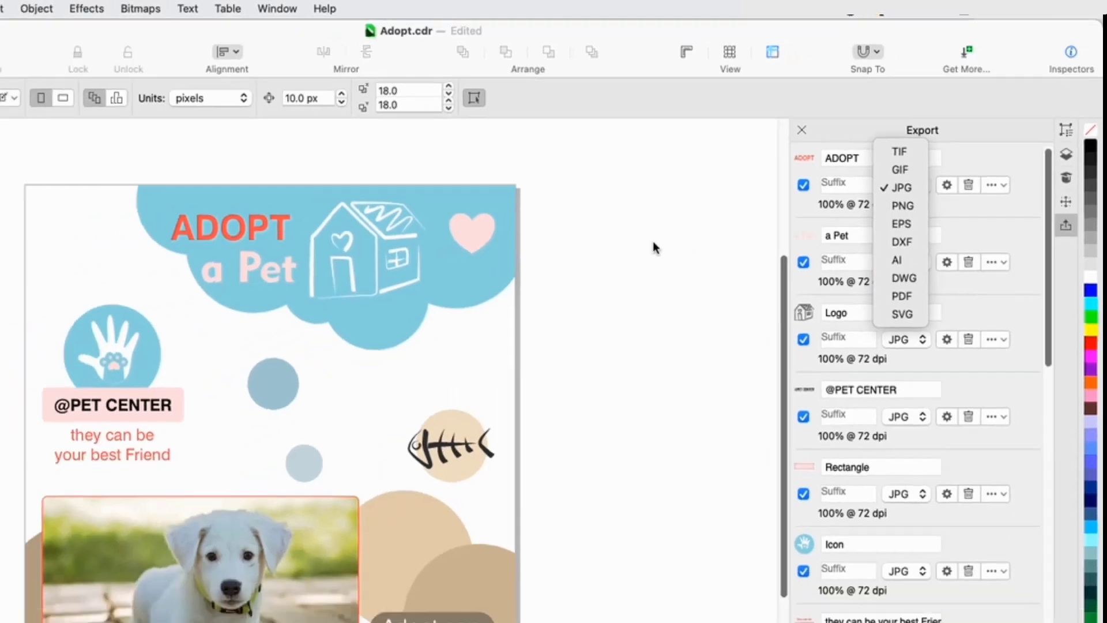
{"action": "left_click", "coordinate": [740, 198]}
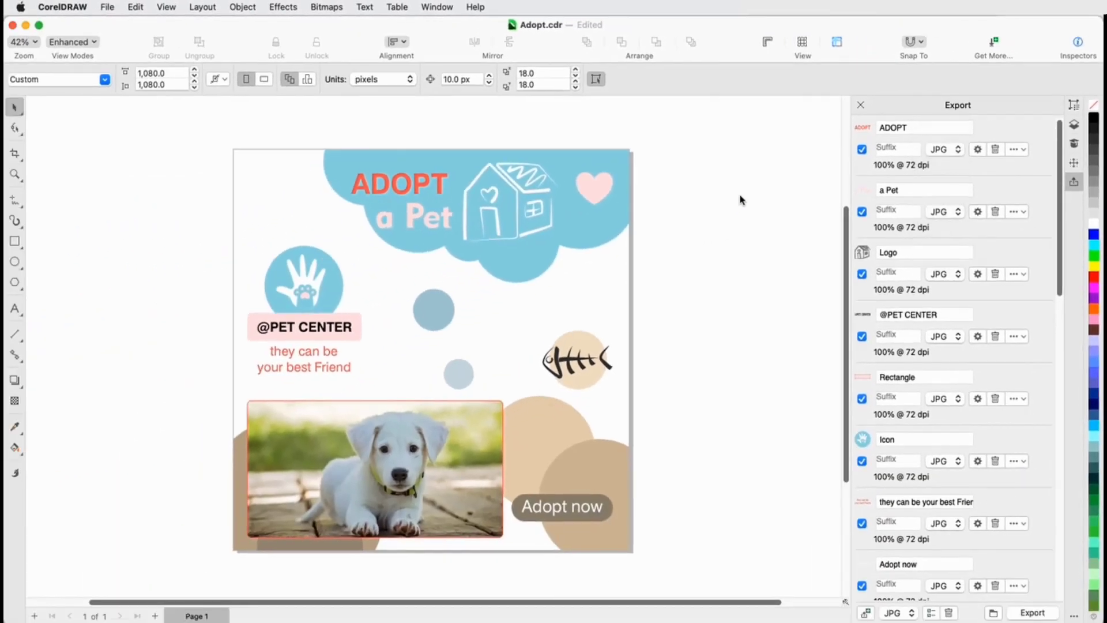
{"action": "double_click", "coordinate": [912, 252]}
{"action": "type", "text": "Forever Home"}
{"action": "key", "text": "Tab"}
{"action": "left_click", "coordinate": [109, 8]}
{"action": "left_click", "coordinate": [171, 231]}
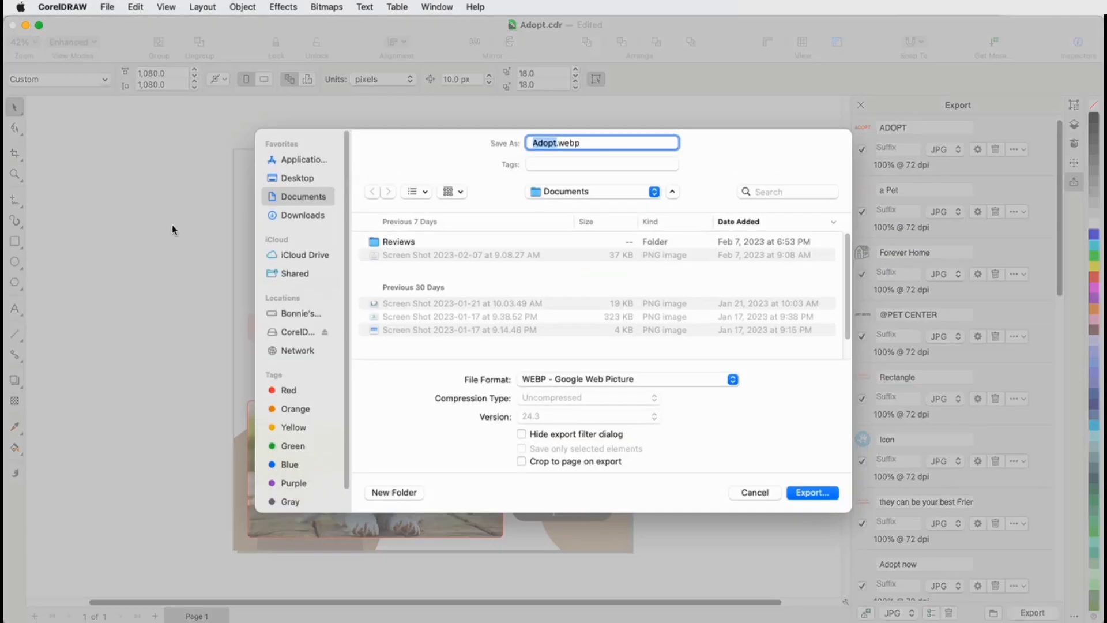
{"action": "left_click", "coordinate": [584, 380]}
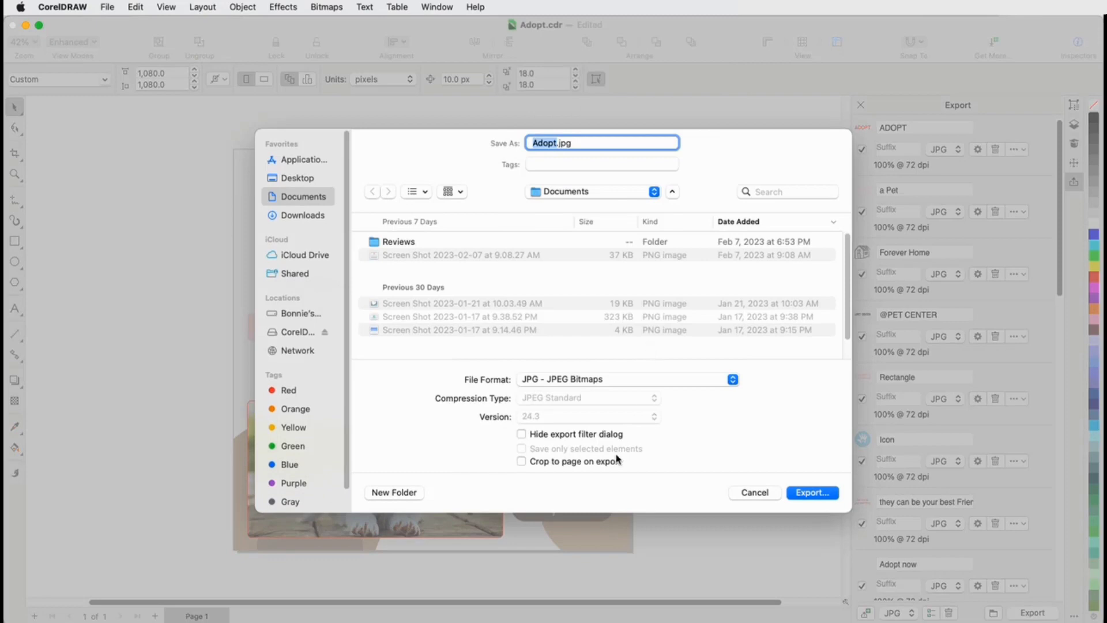
{"action": "left_click", "coordinate": [521, 463]}
{"action": "left_click", "coordinate": [765, 493]}
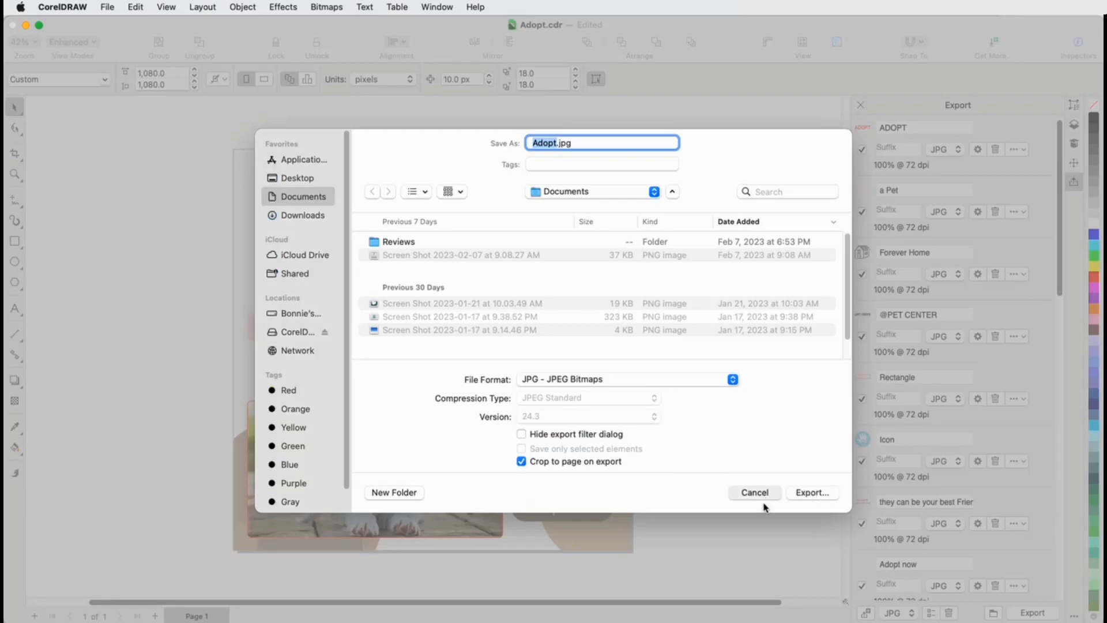